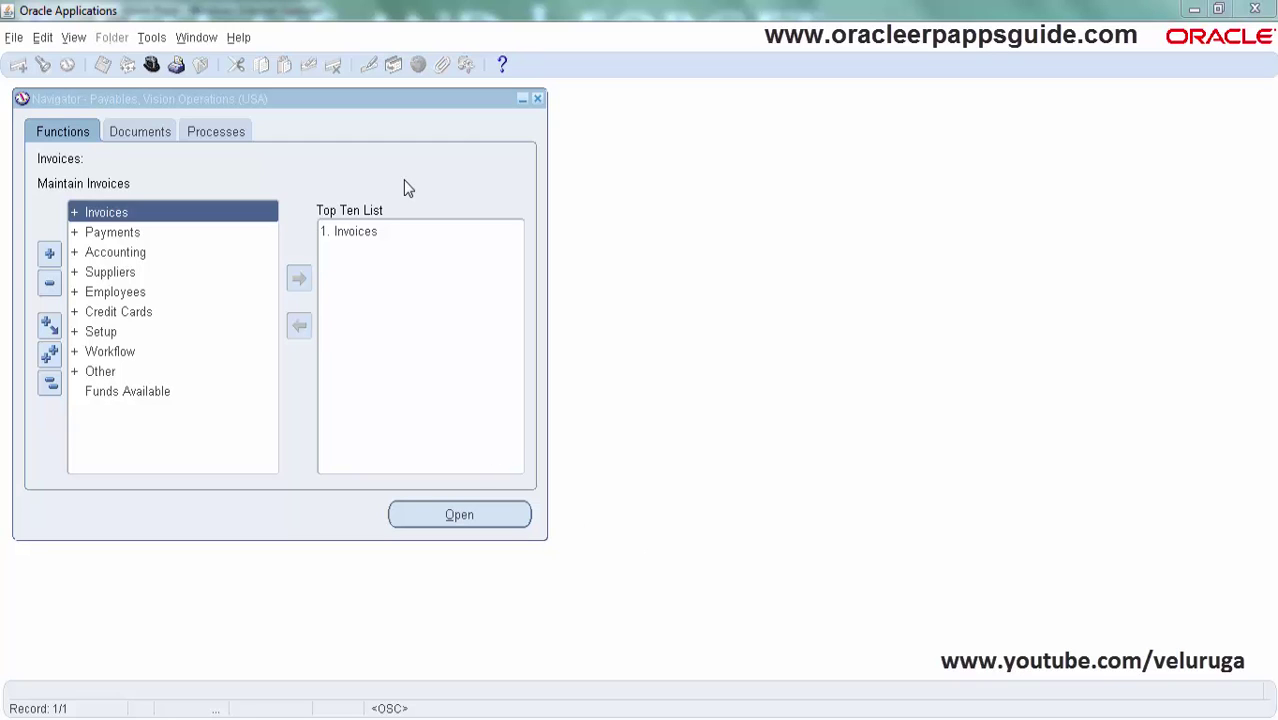
# Open the Invoices form, check the Help menu for a Diagnostics entry, then close the invoice windows.
pyautogui.doubleClick(368, 234)
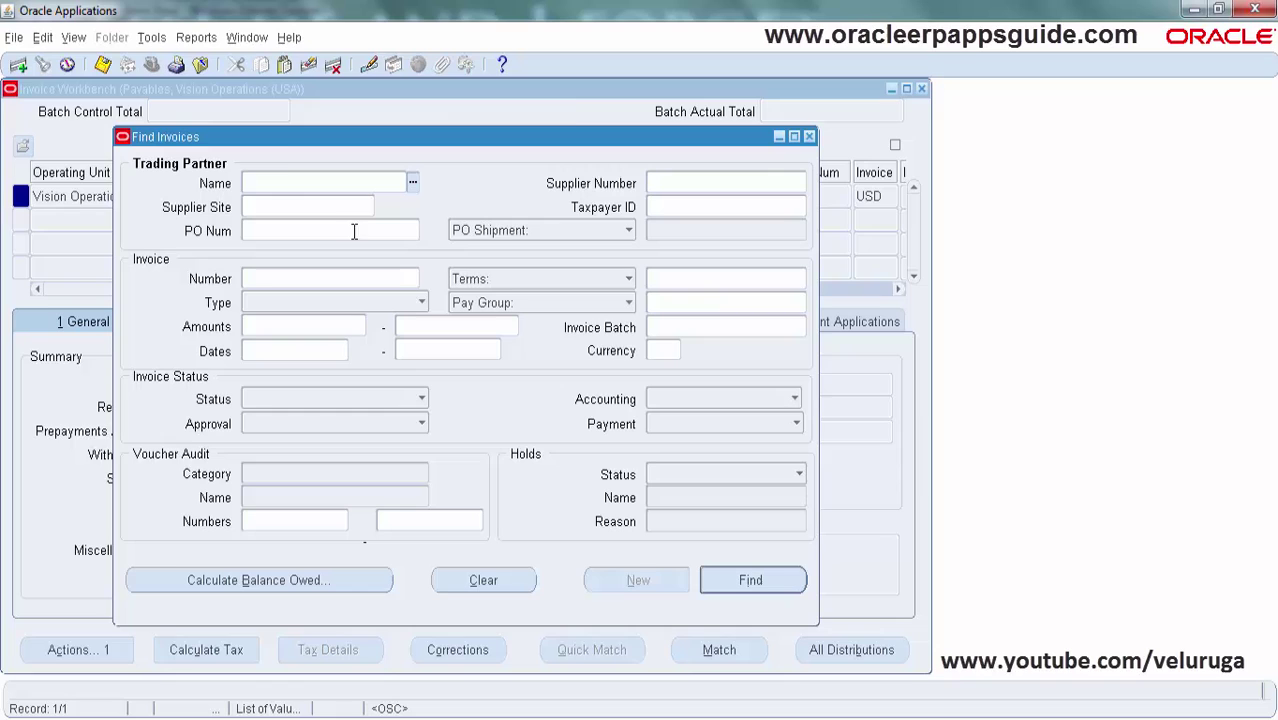
pyautogui.click(291, 40)
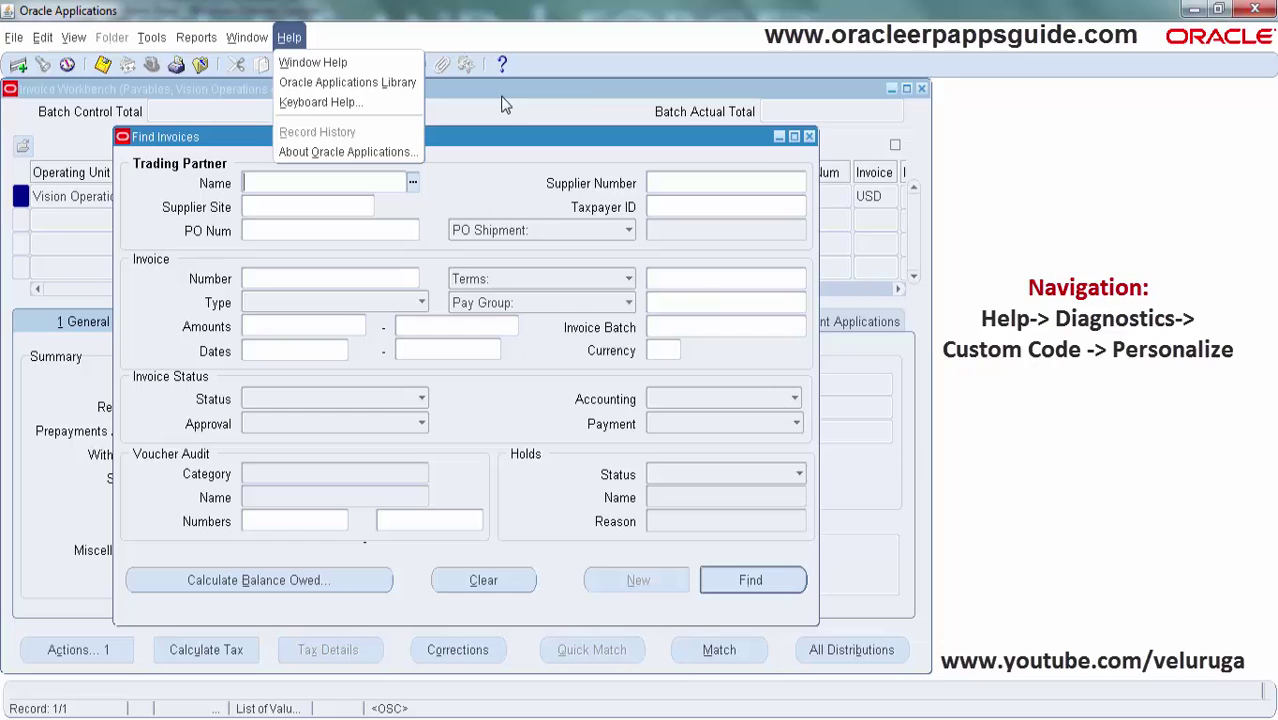
pyautogui.click(809, 137)
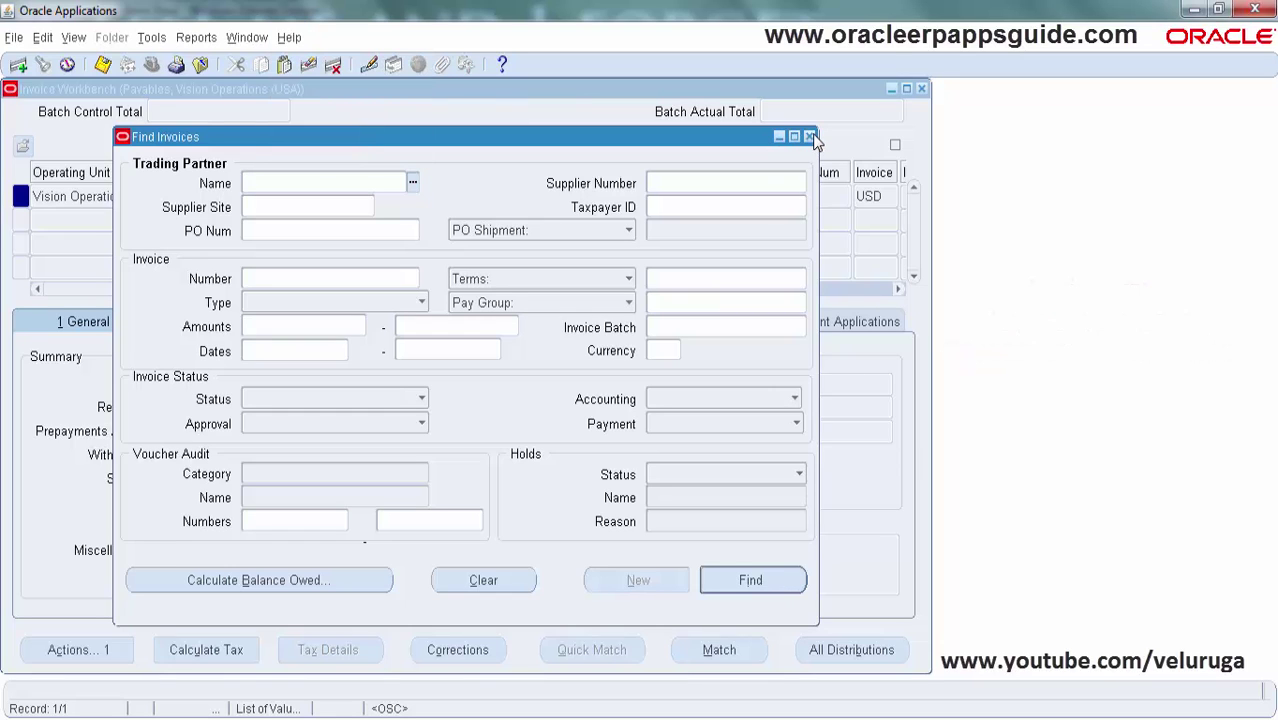
pyautogui.click(809, 137)
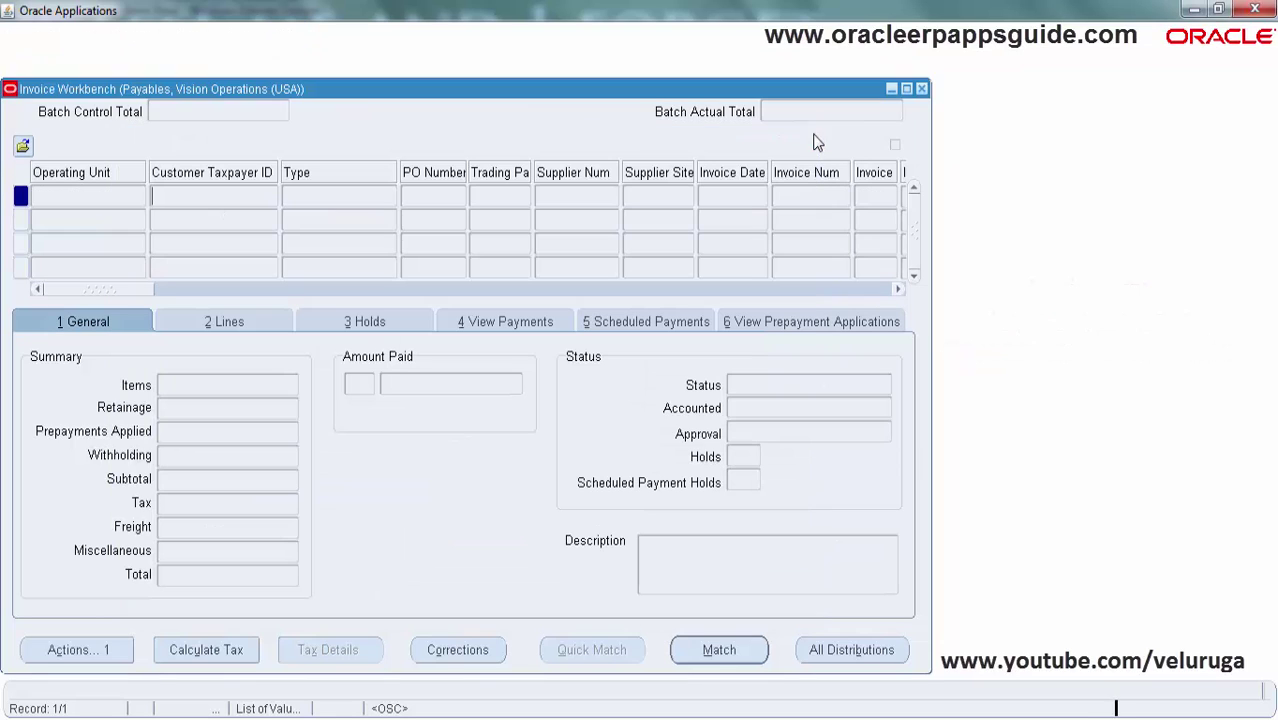
pyautogui.click(920, 89)
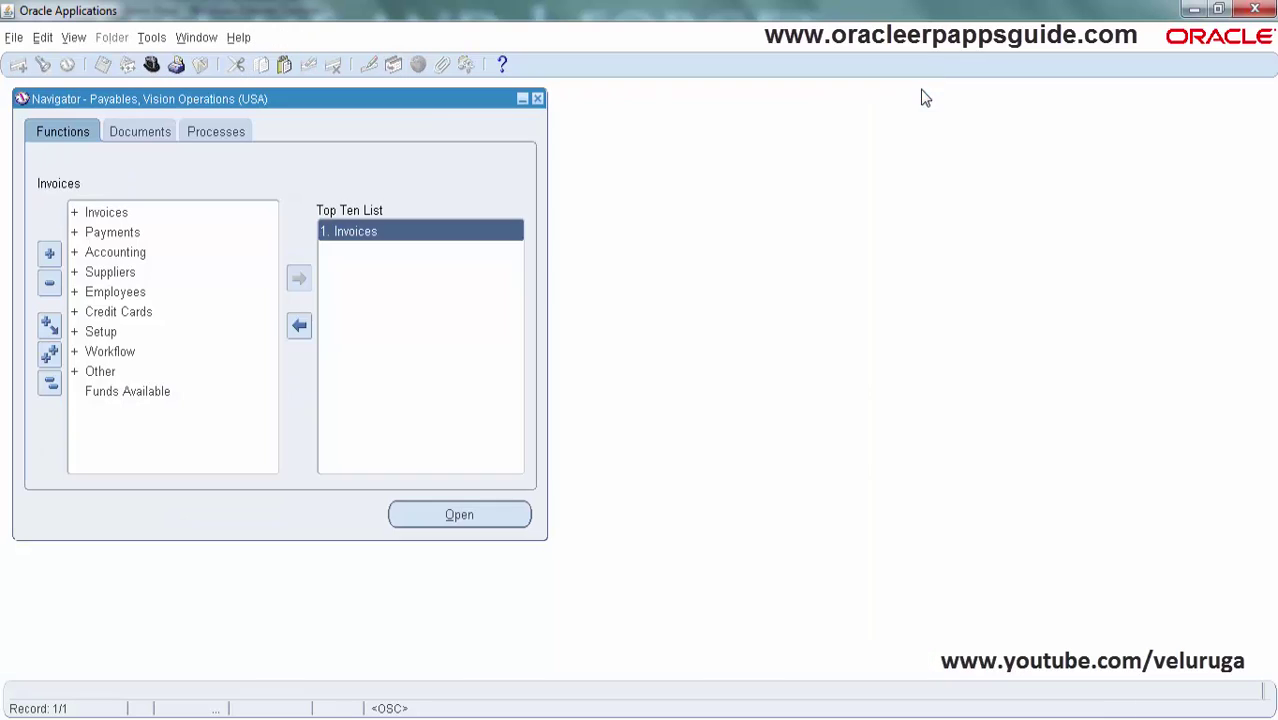
# Switch to the System Administrator responsibility and expand the Profile functions.
pyautogui.click(160, 64)
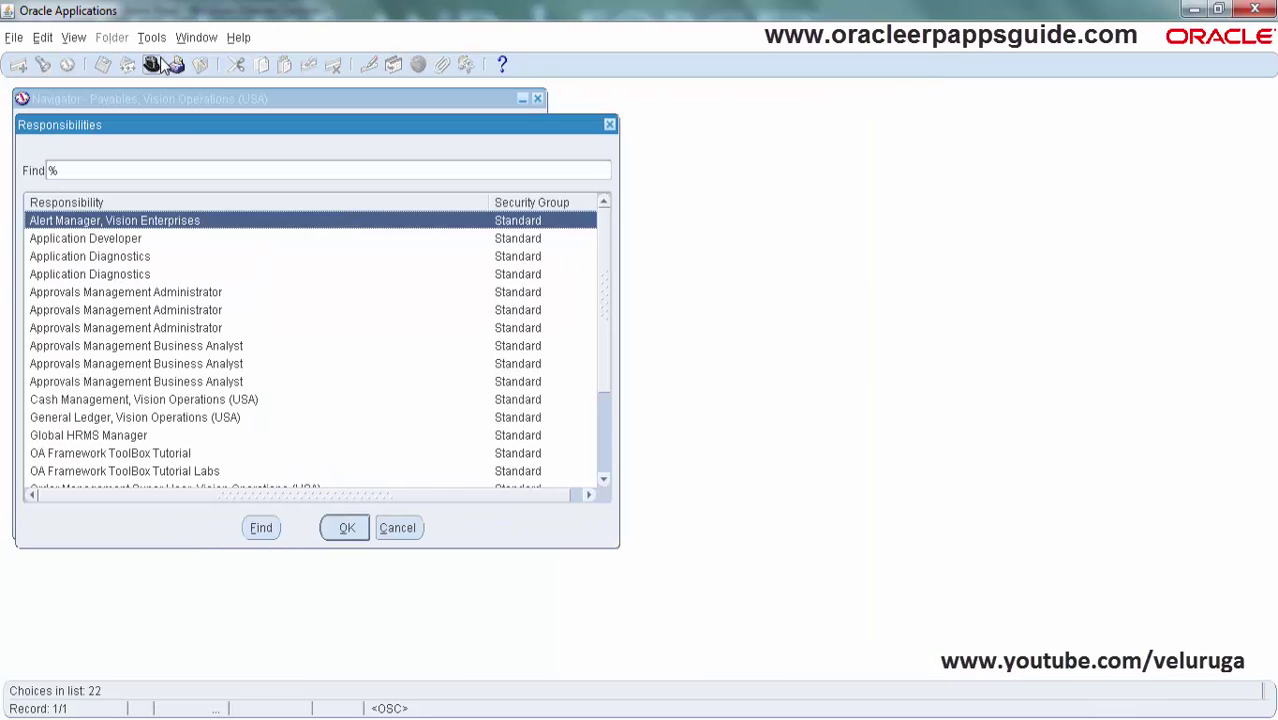
pyautogui.write('sys')
pyautogui.press('Return')
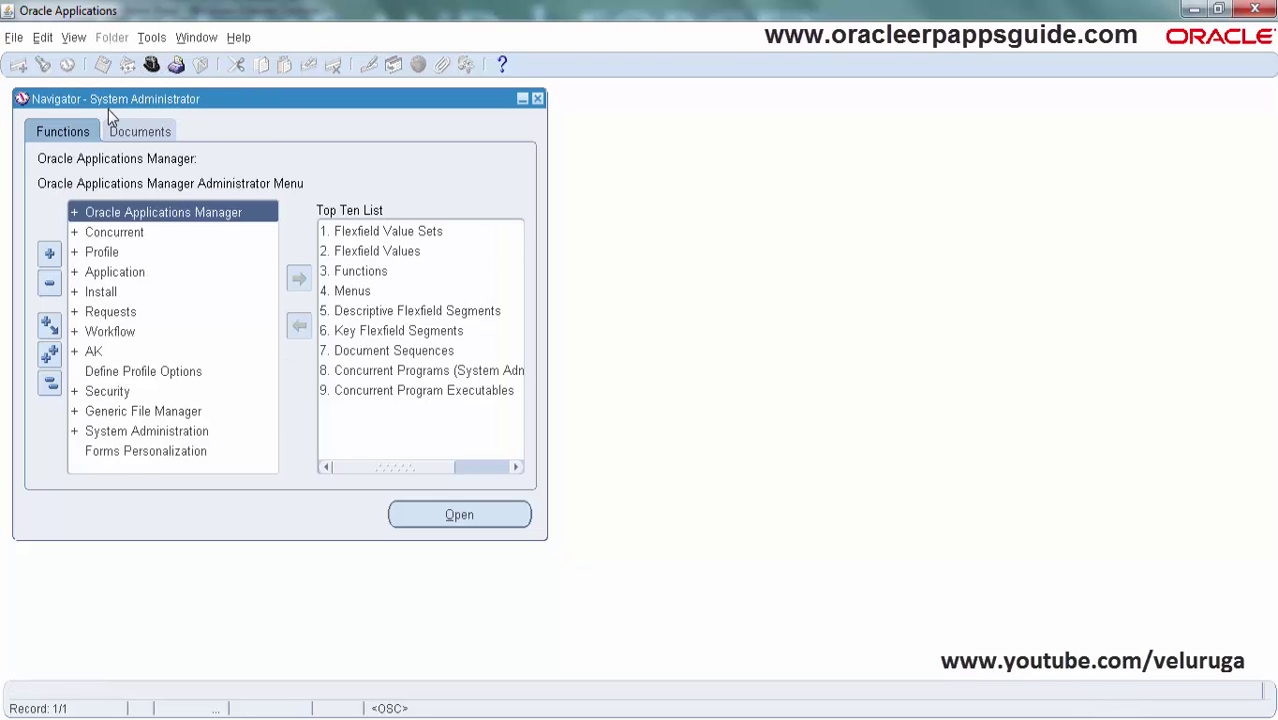
pyautogui.click(104, 253)
pyautogui.doubleClick(104, 253)
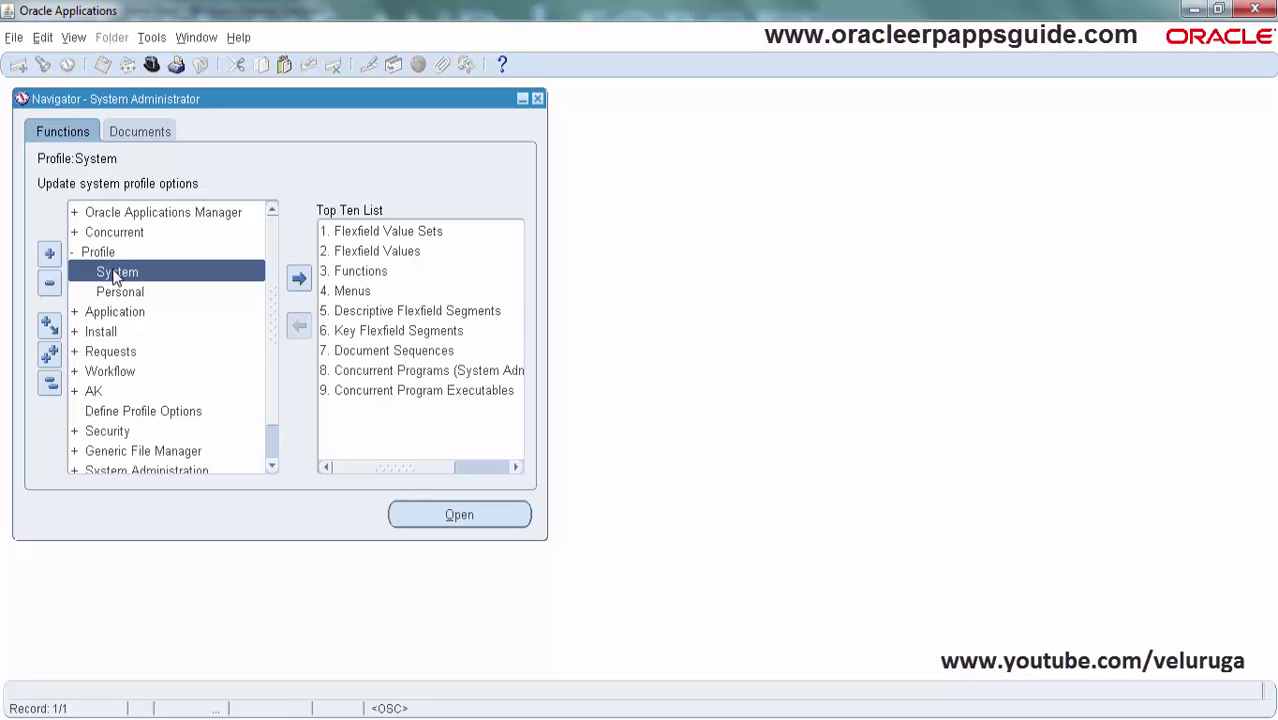
# Open System Profile Values and find the Hide Diagnostics menu entry profile for the user.
pyautogui.doubleClick(115, 274)
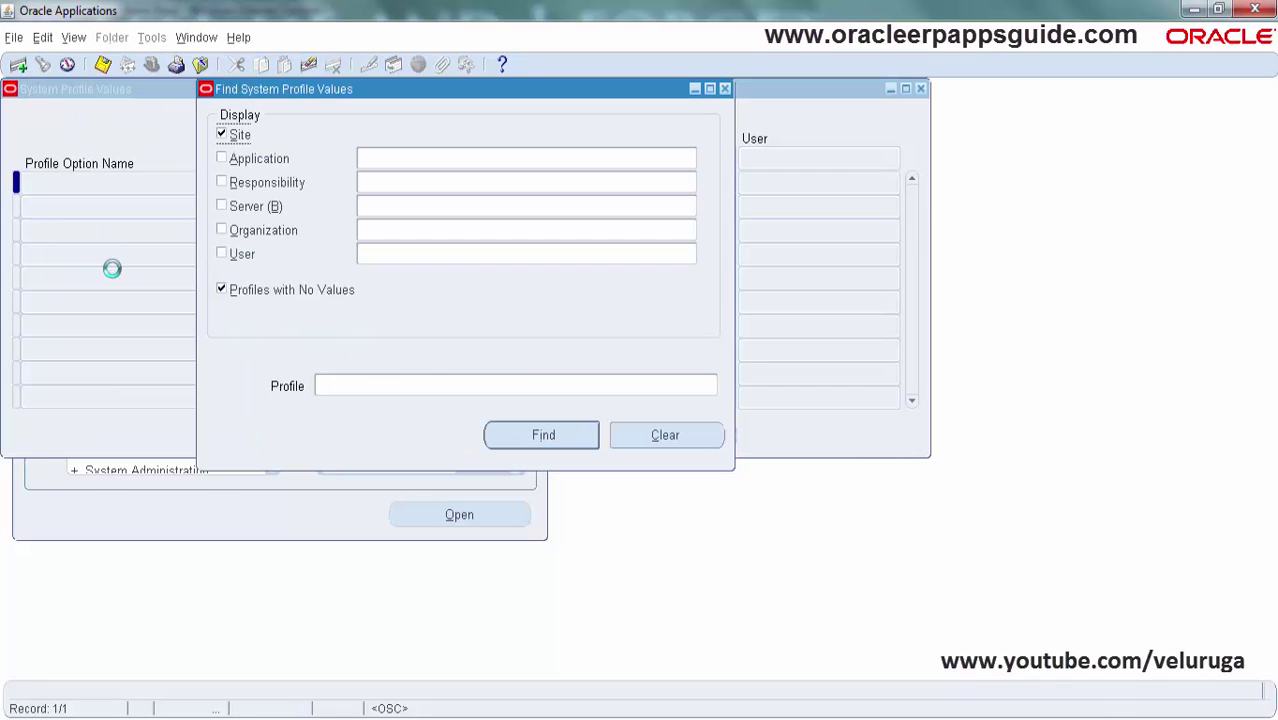
pyautogui.click(374, 255)
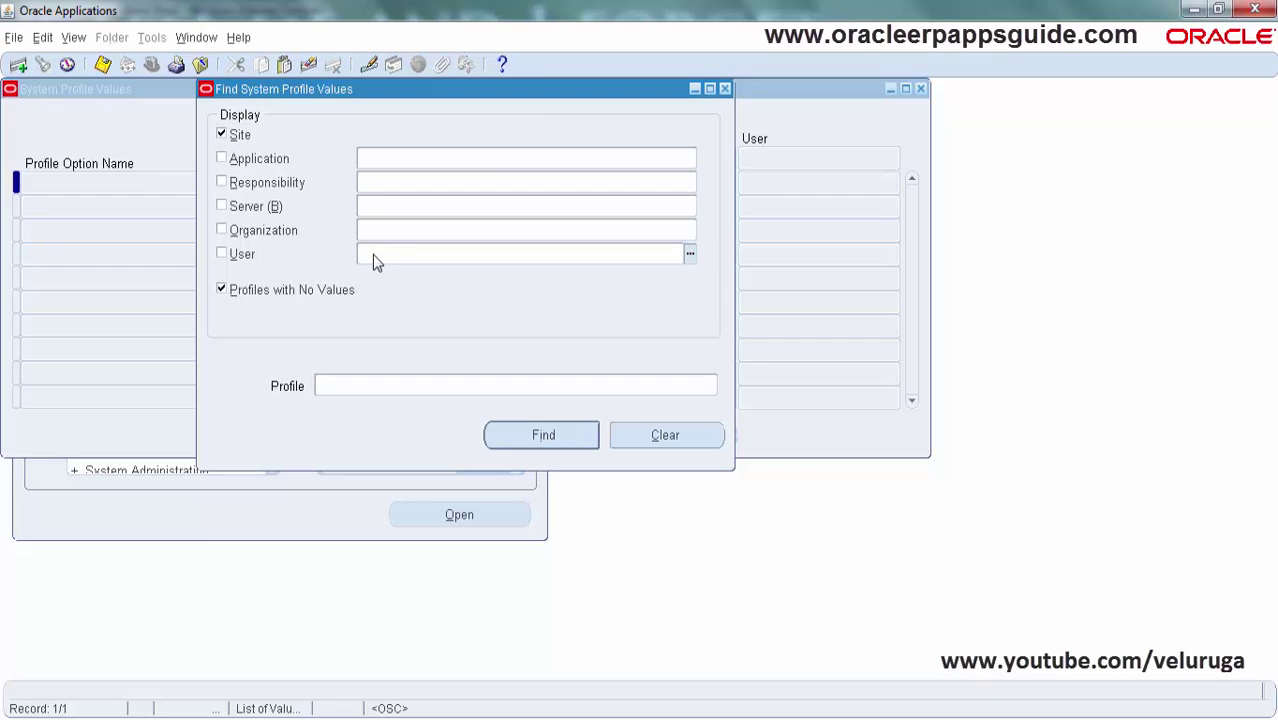
pyautogui.write('VELURUGA')
pyautogui.press('Tab')
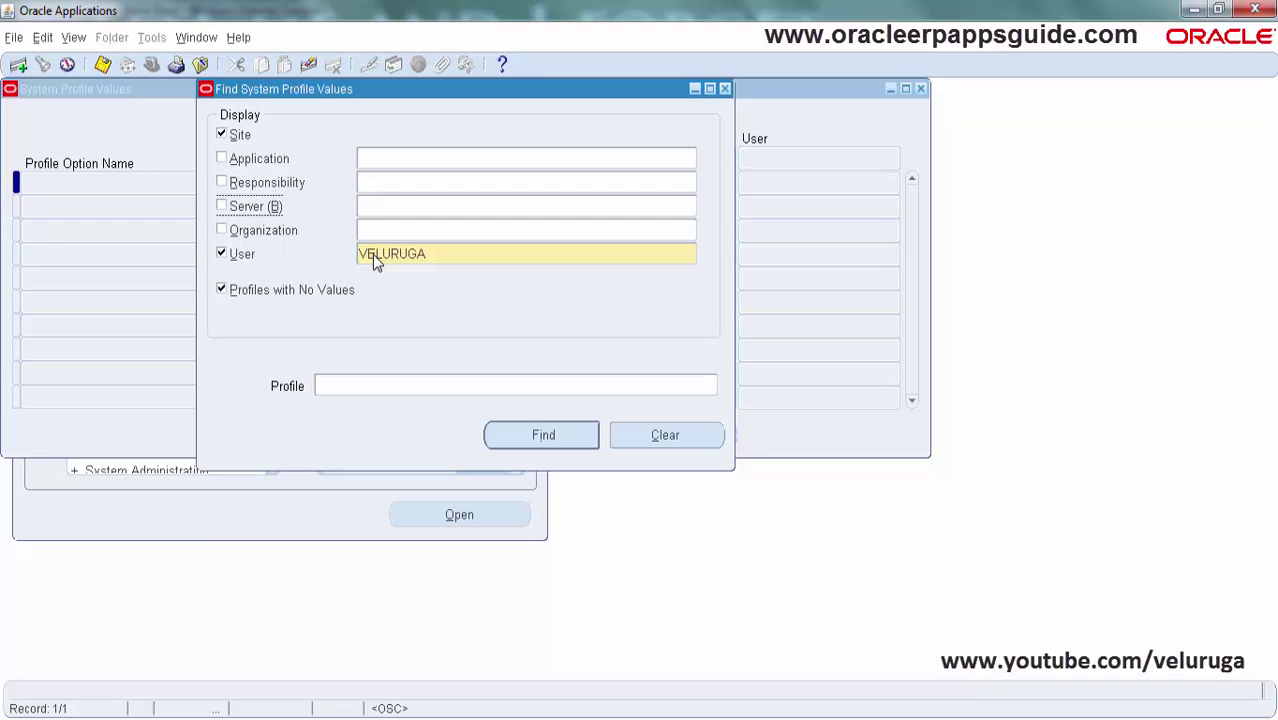
pyautogui.click(341, 390)
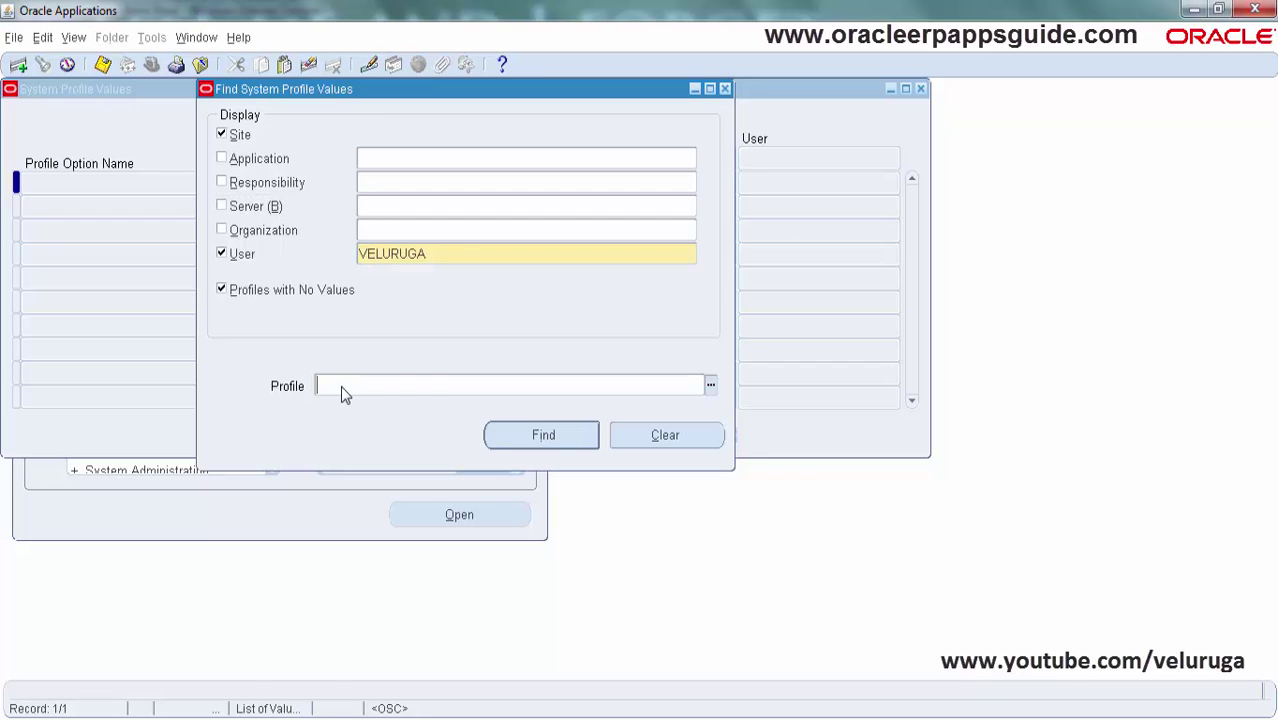
pyautogui.write('Hide Diagnostics menu entry')
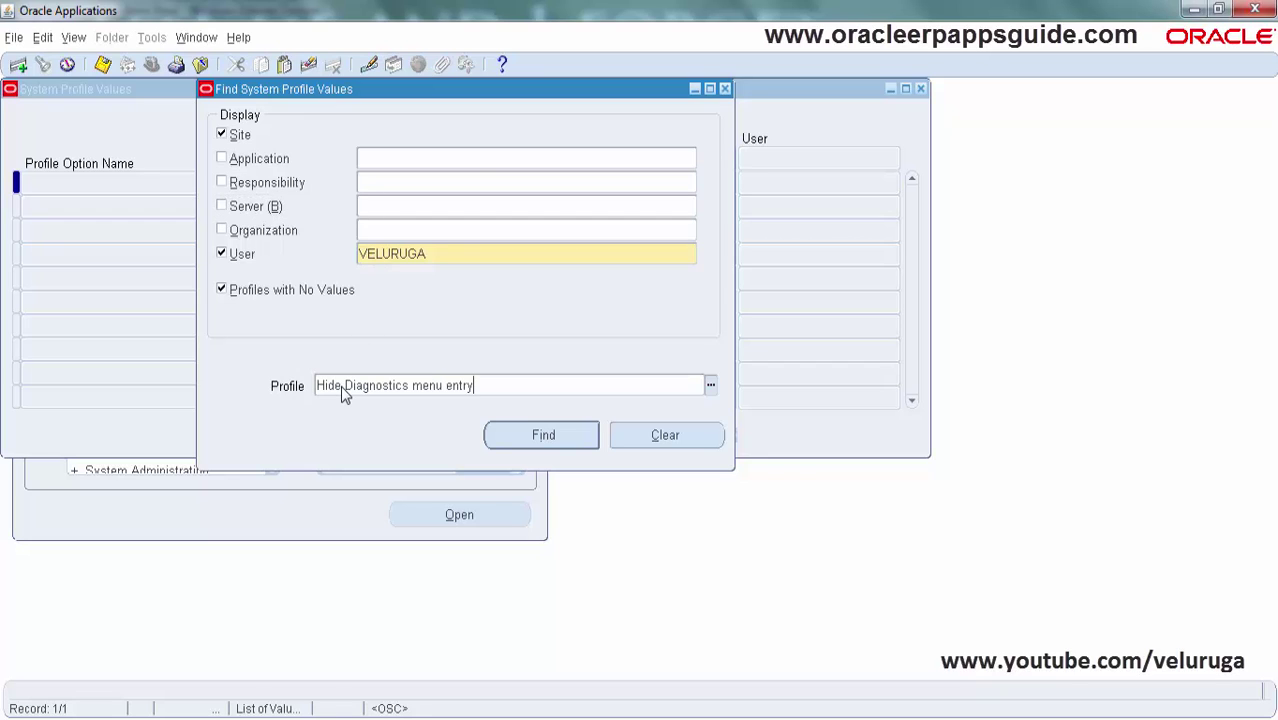
pyautogui.click(528, 440)
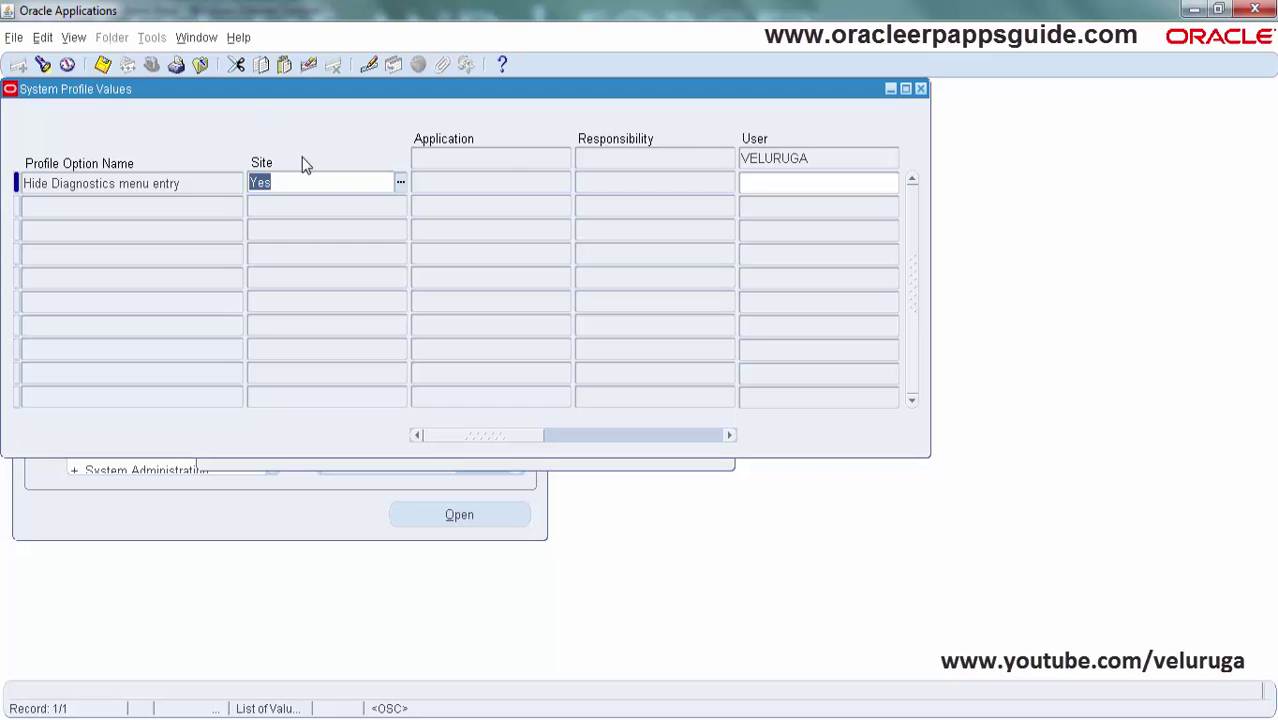
# Set the user-level value to No, save, and close the profile window.
pyautogui.click(815, 185)
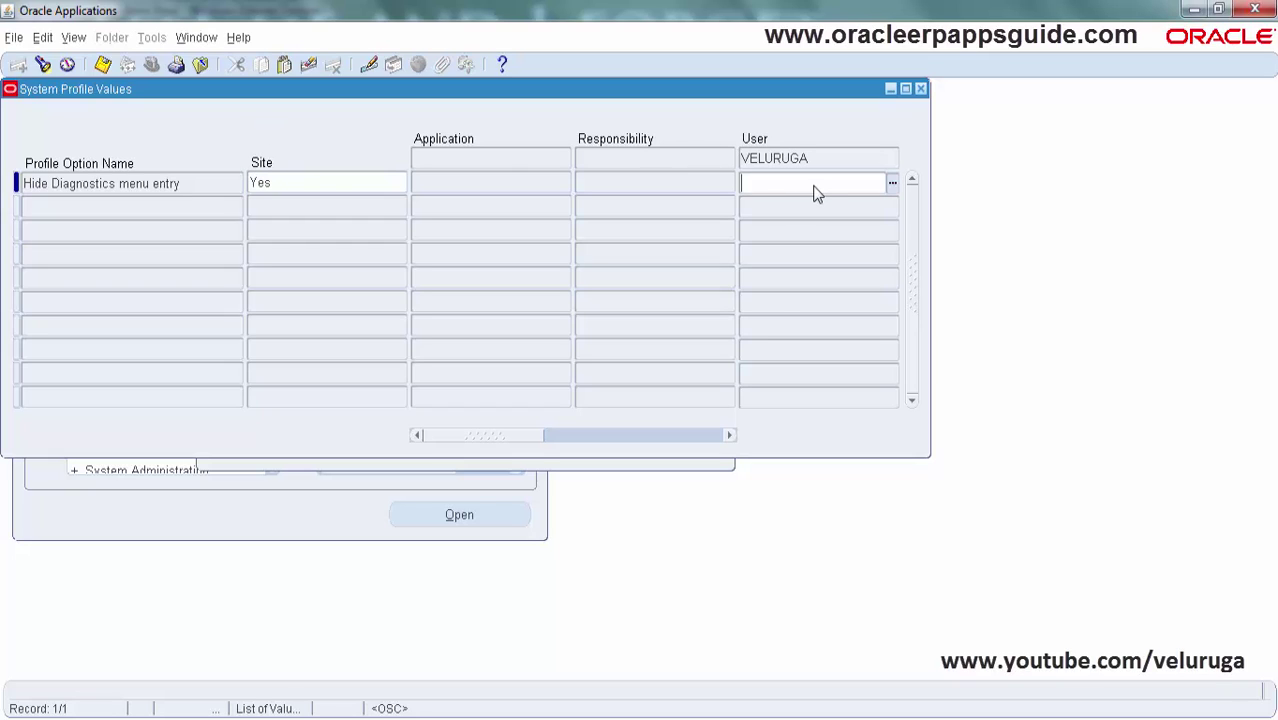
pyautogui.write('no')
pyautogui.press('Tab')
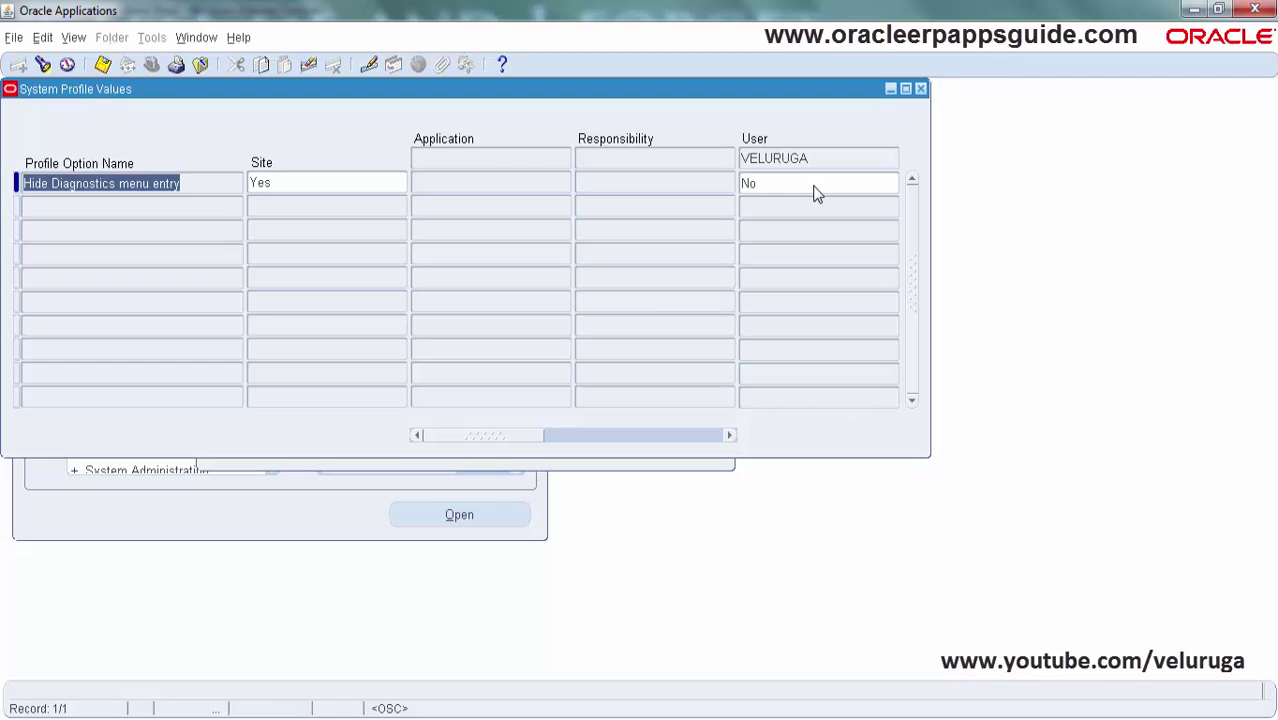
pyautogui.hotkey('ctrl', 's')
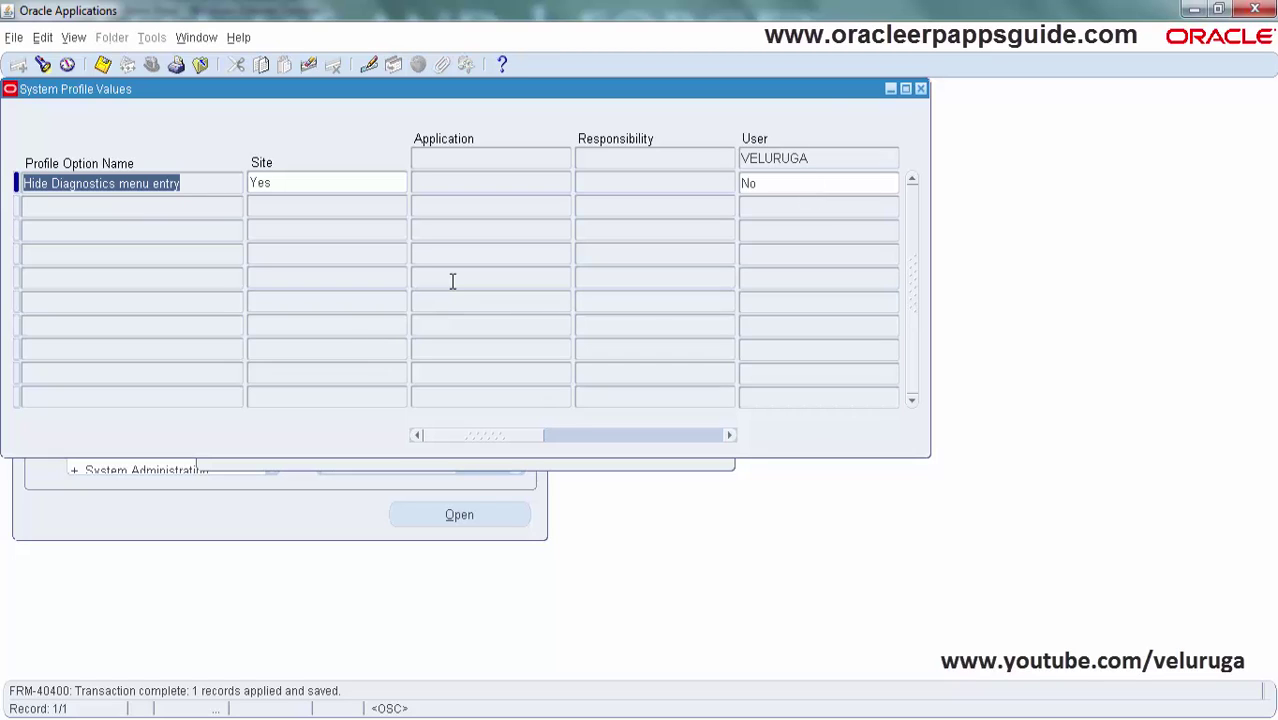
pyautogui.click(921, 89)
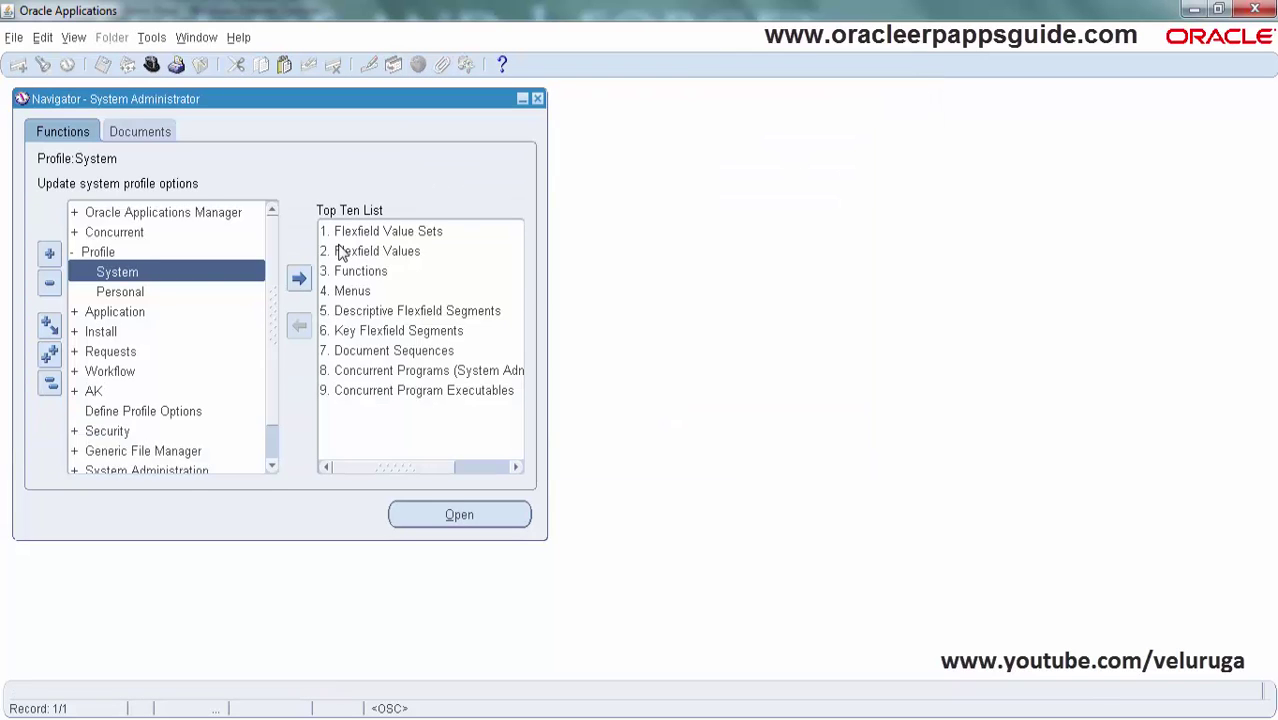
# Reopen System Profile Values and find the Utilities:Diagnostics profile for the user.
pyautogui.doubleClick(219, 276)
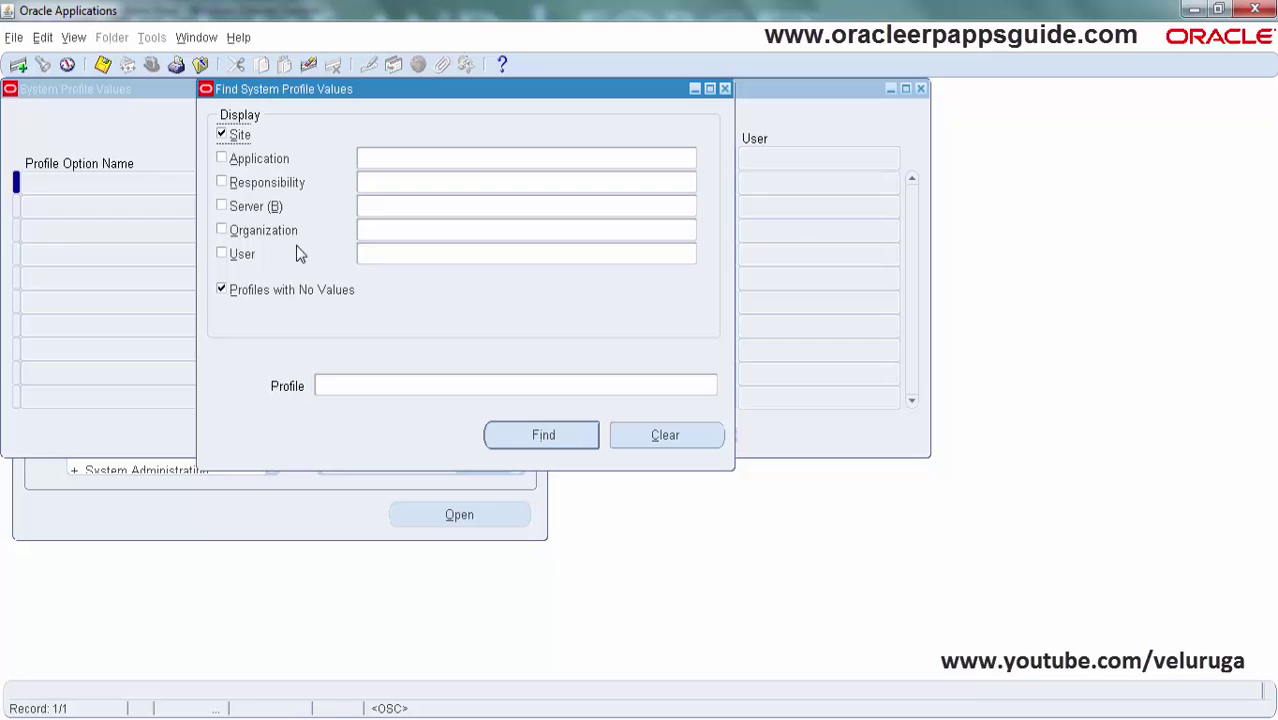
pyautogui.click(373, 256)
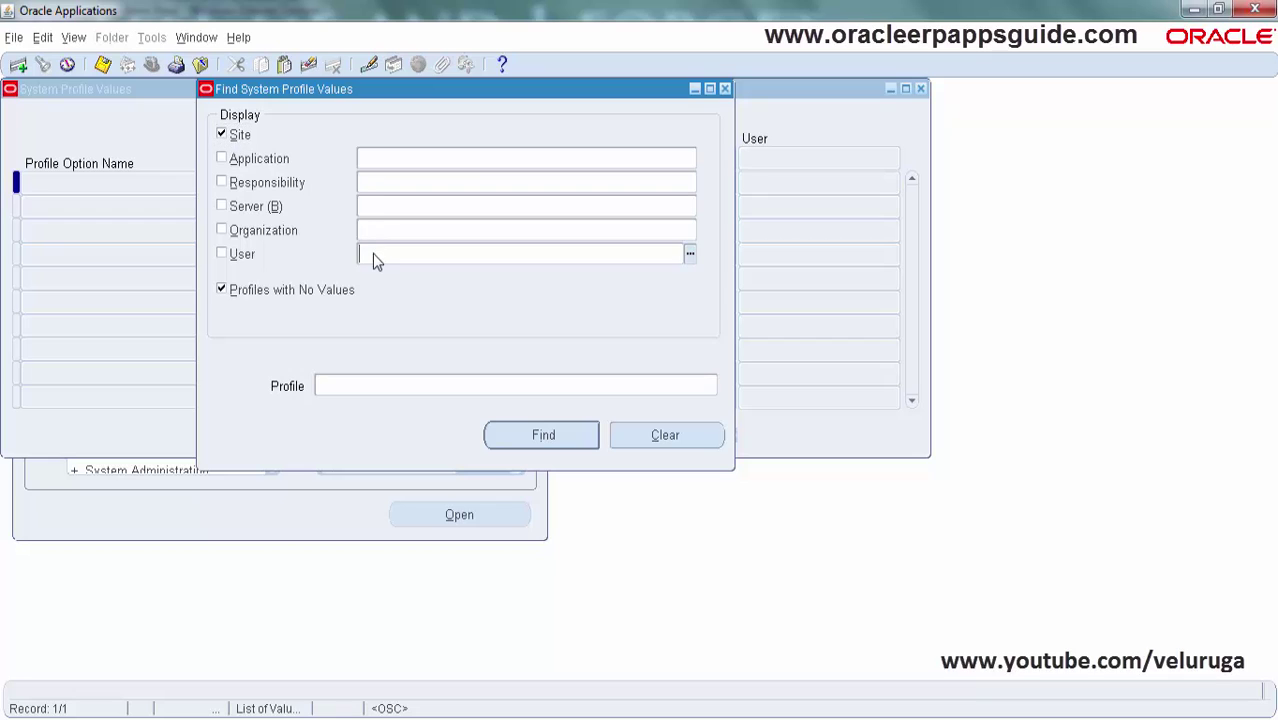
pyautogui.write('VELURUGA')
pyautogui.press('Tab')
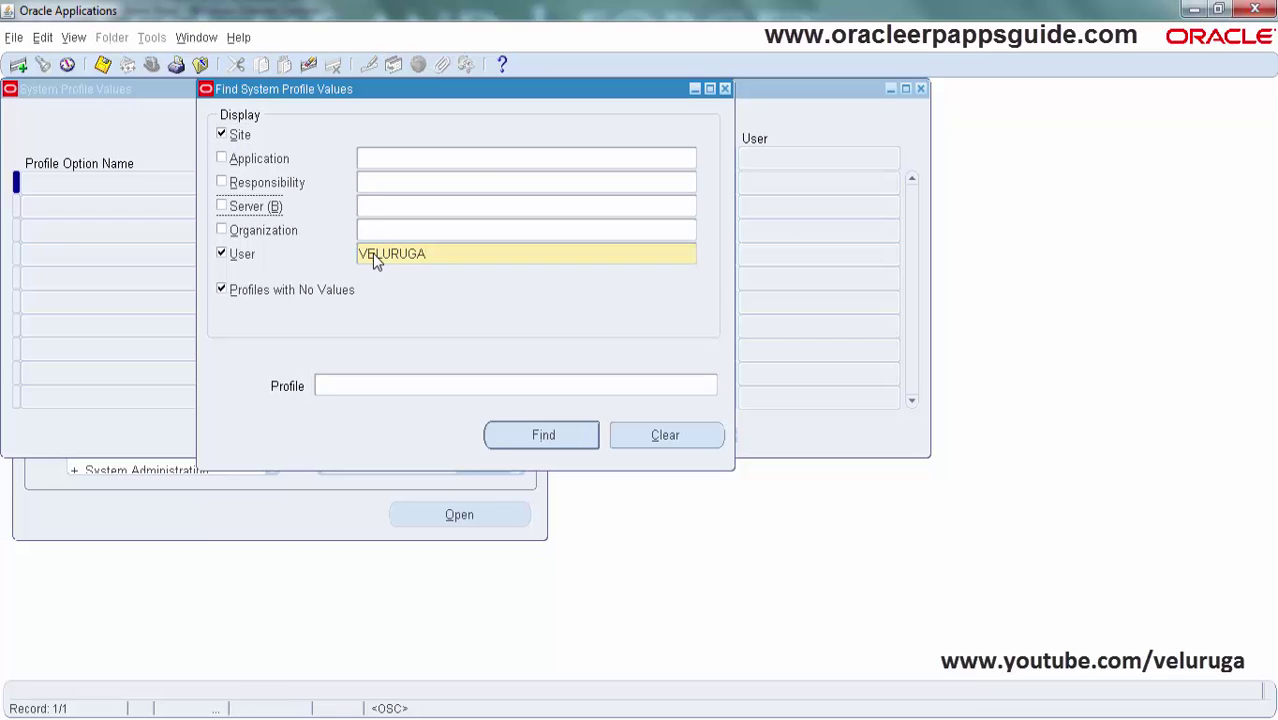
pyautogui.click(338, 387)
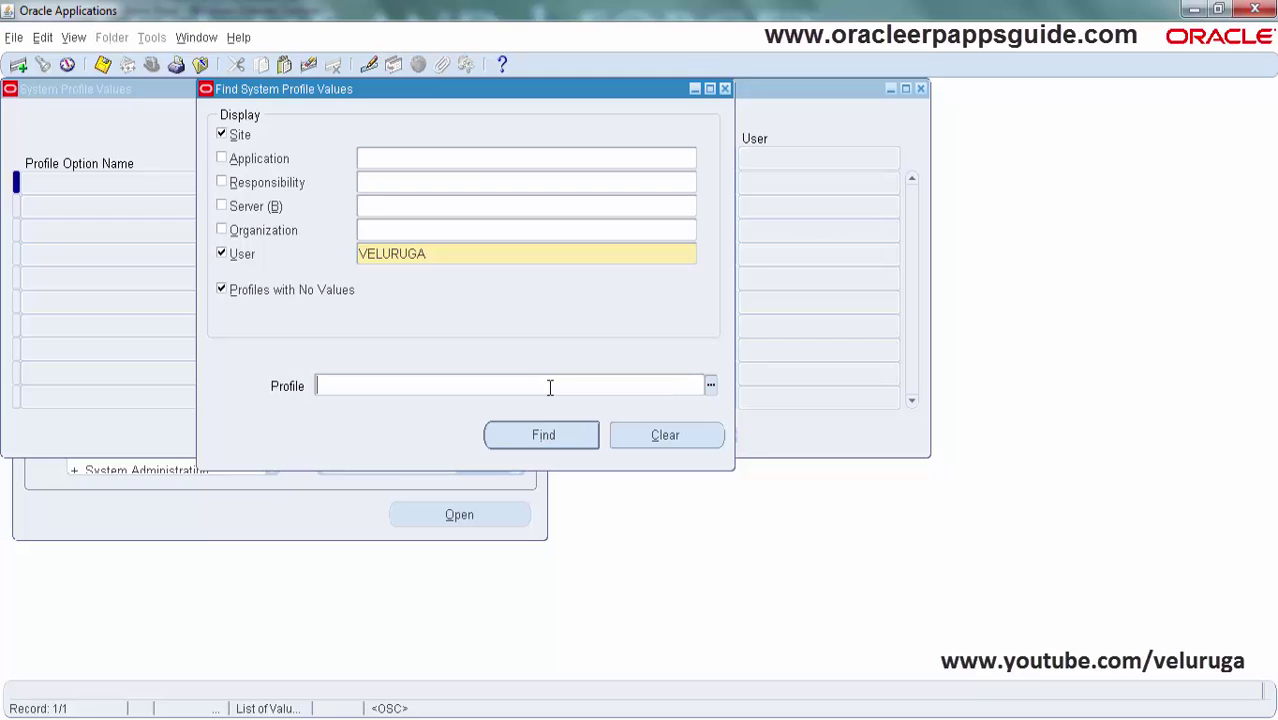
pyautogui.write('Utilities:Diagnostics')
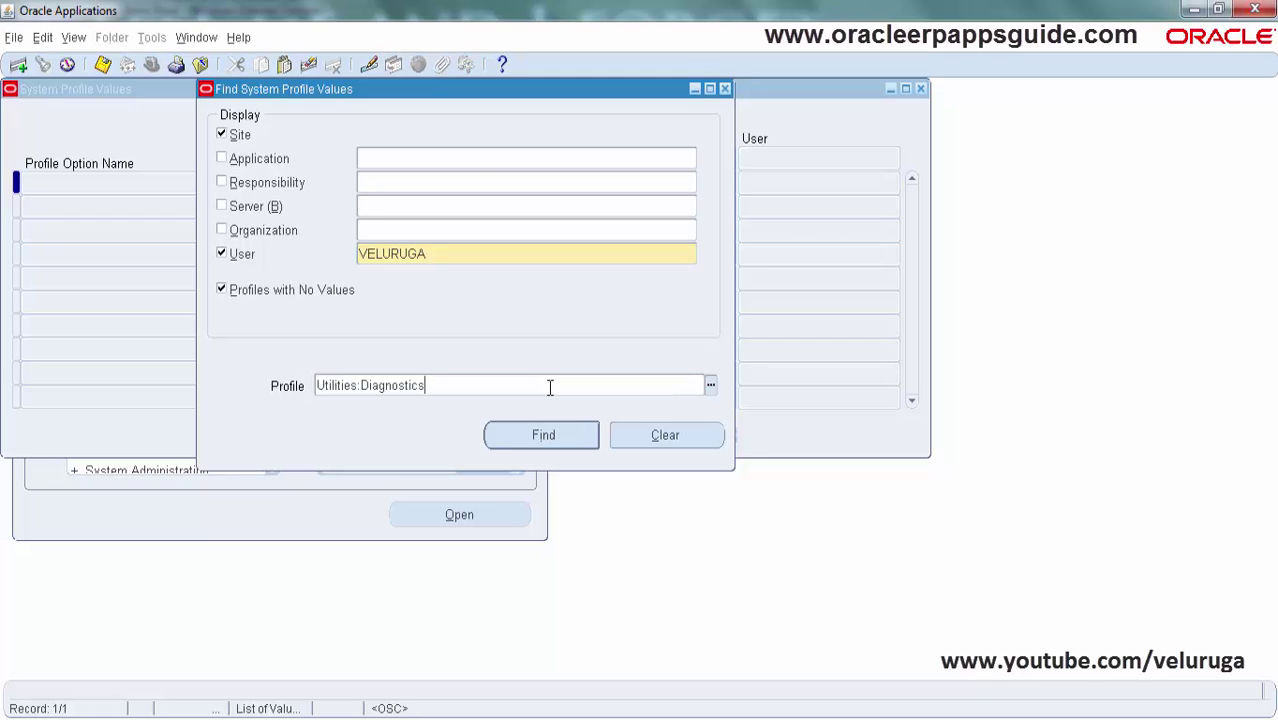
pyautogui.click(522, 435)
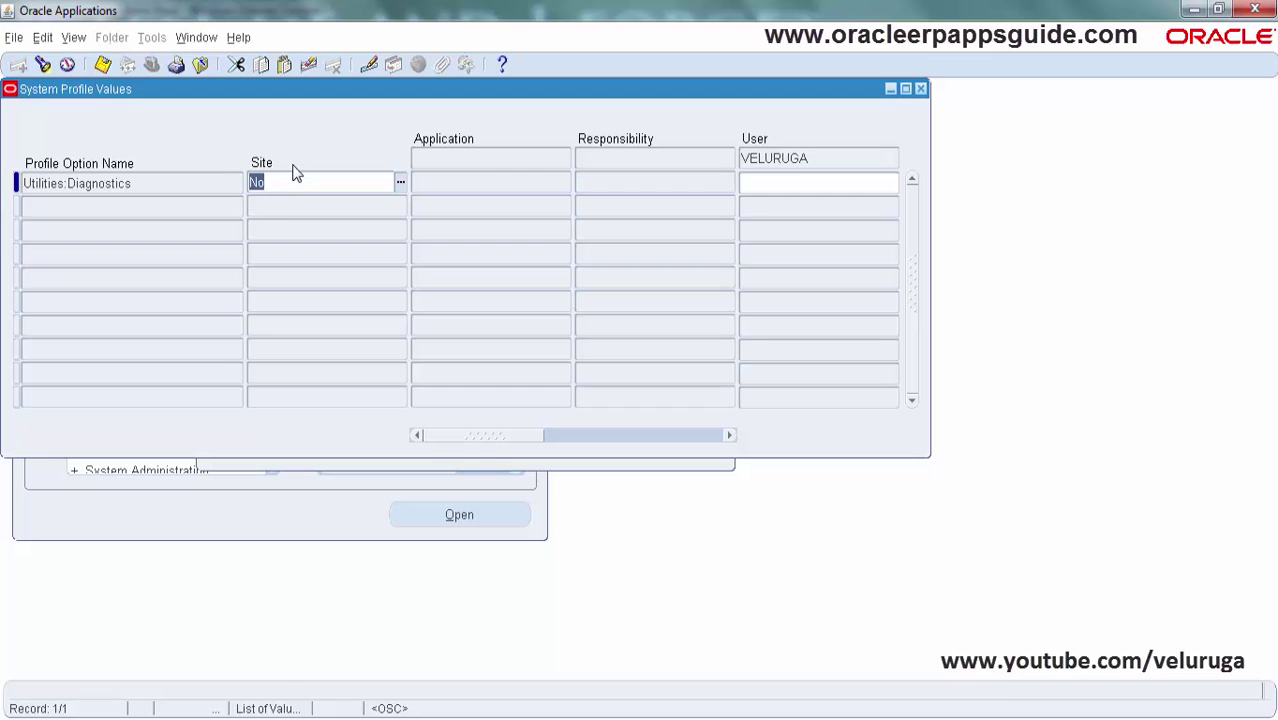
# Set the Utilities:Diagnostics user-level value to Yes, save, and close the window.
pyautogui.click(792, 185)
pyautogui.write('yes')
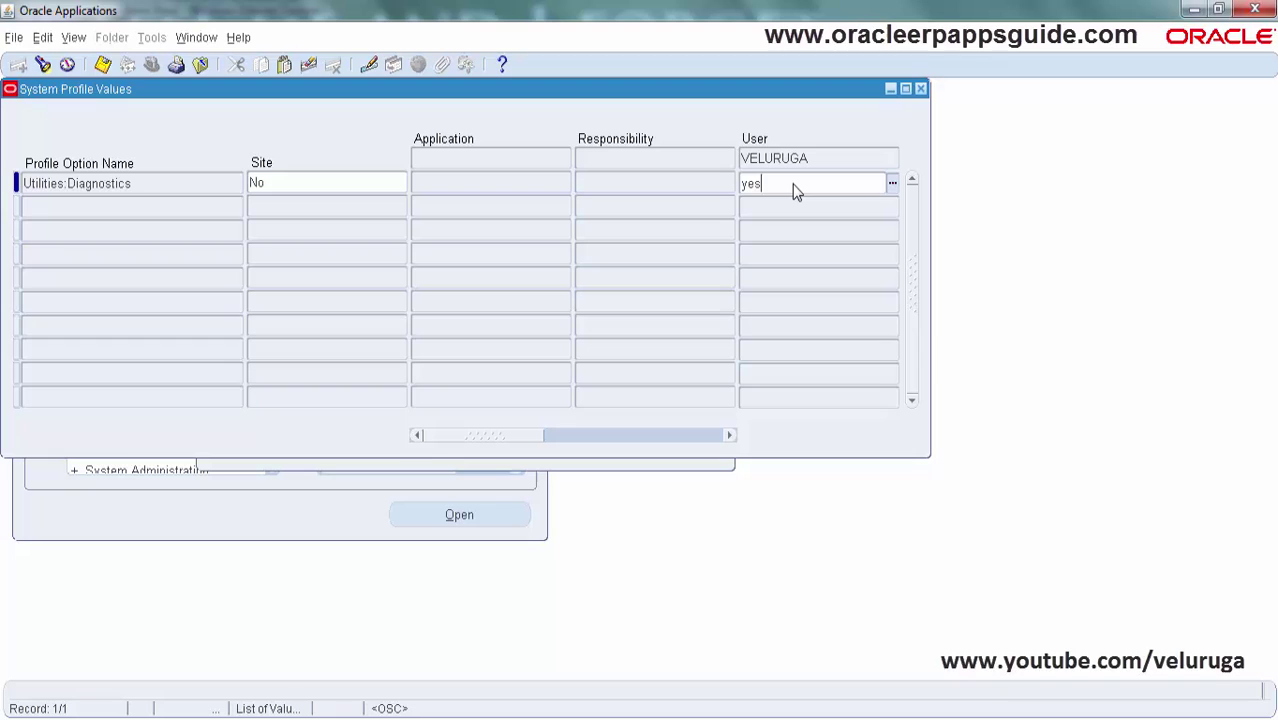
pyautogui.press('Tab')
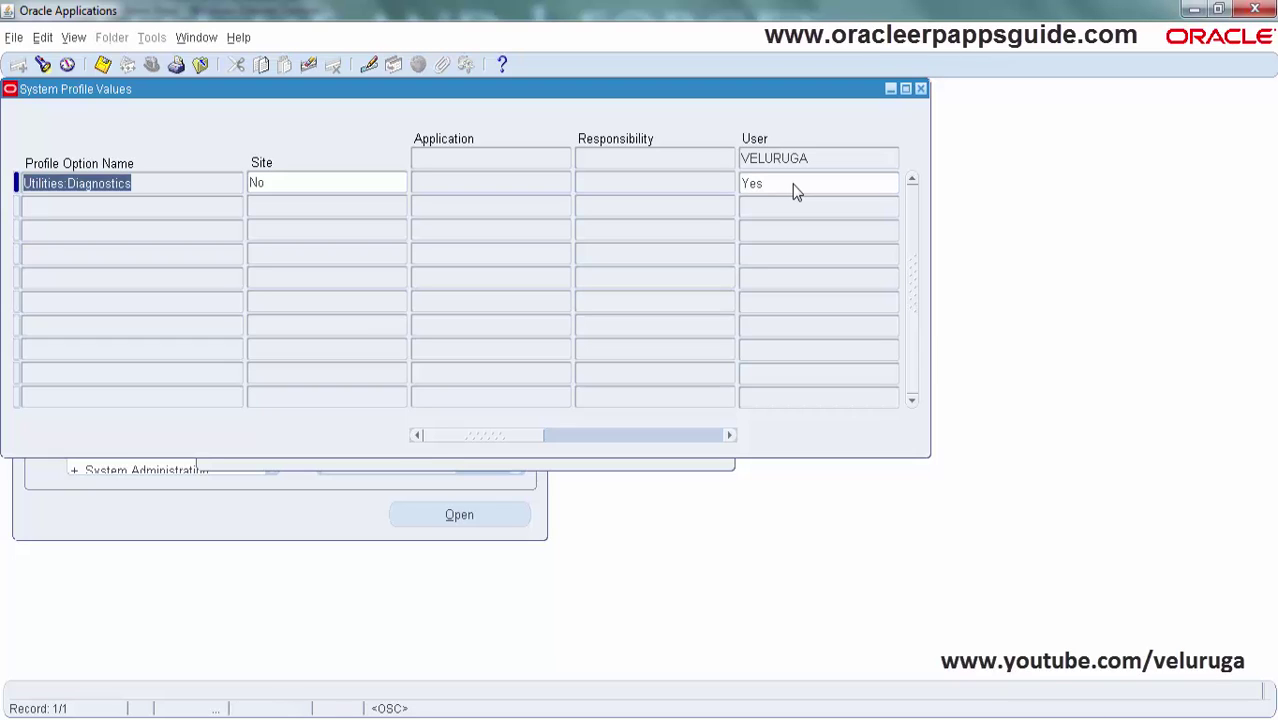
pyautogui.hotkey('ctrl', 's')
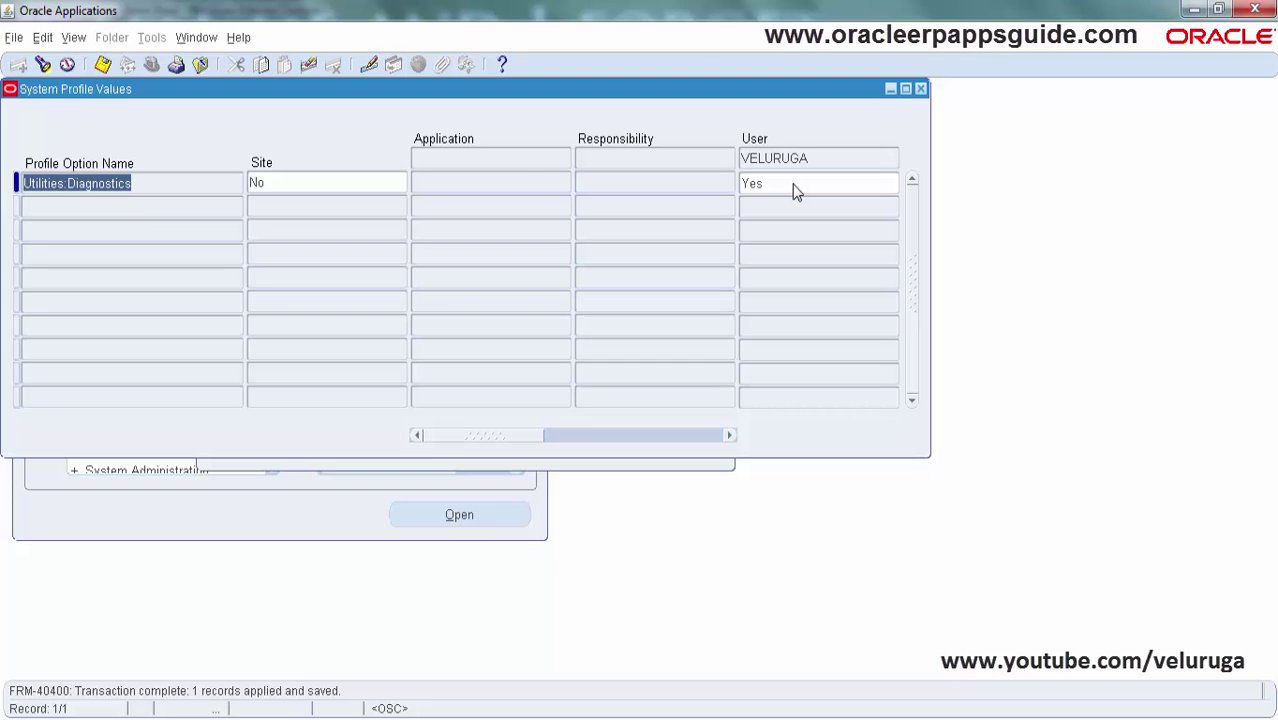
pyautogui.click(922, 88)
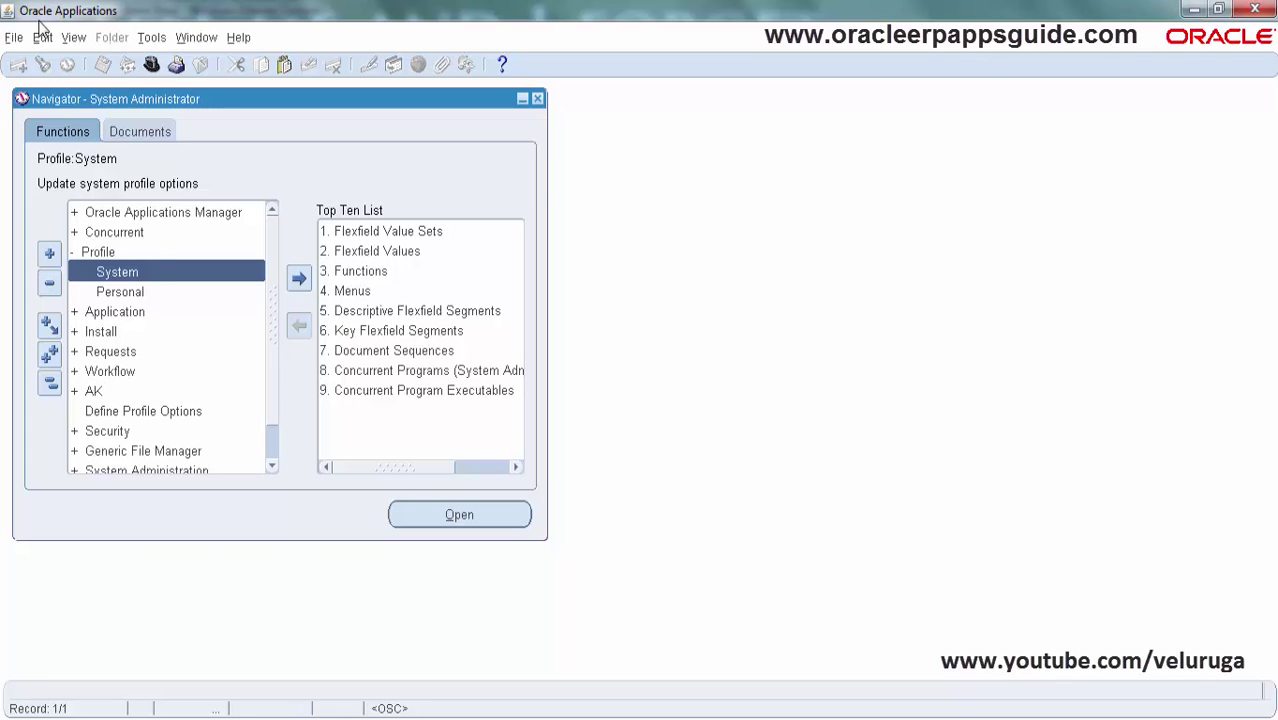
# Exit Oracle Applications, relaunch forms through Define Profile Options, and close the Profiles form.
pyautogui.click(14, 40)
pyautogui.click(62, 320)
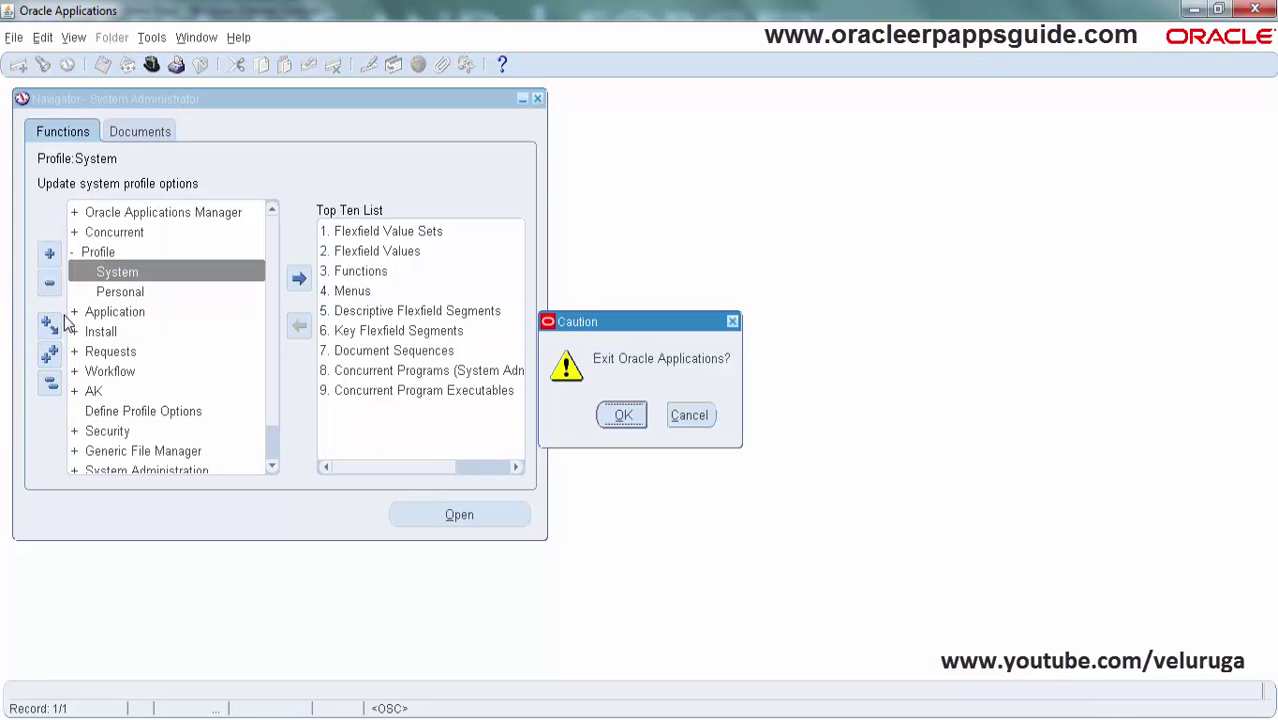
pyautogui.click(622, 415)
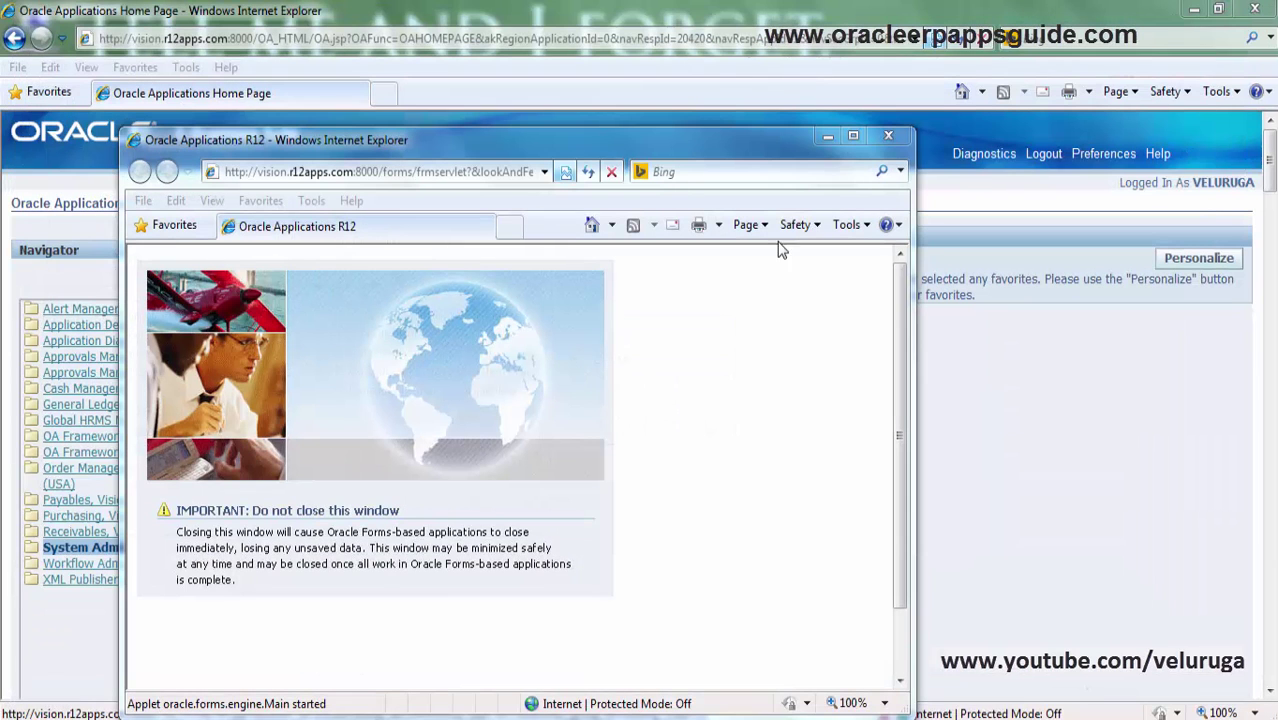
pyautogui.click(896, 135)
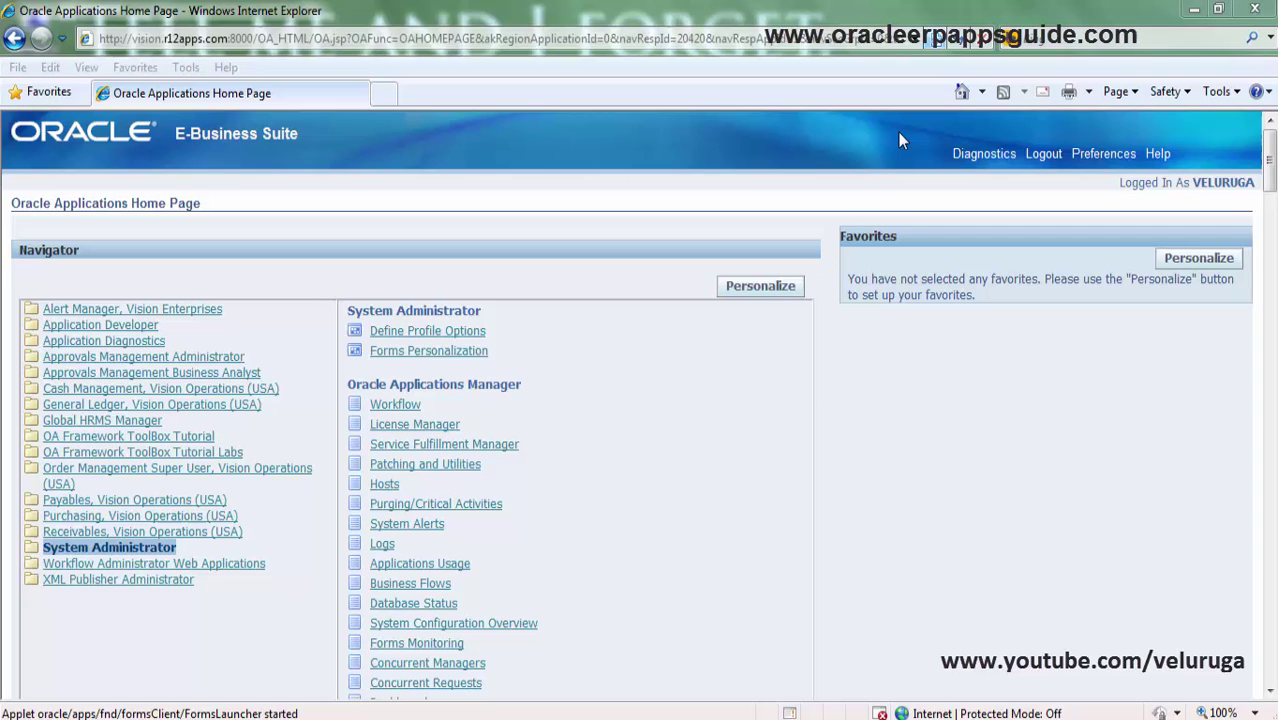
pyautogui.click(472, 338)
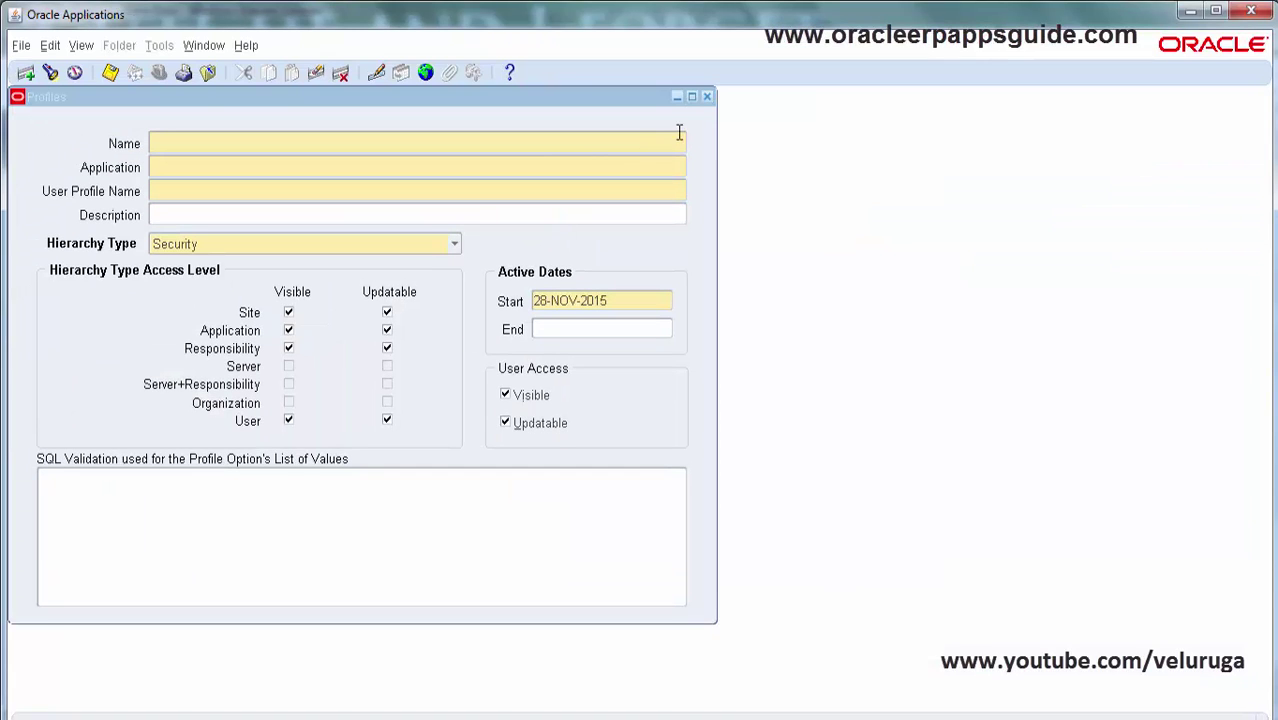
pyautogui.click(707, 97)
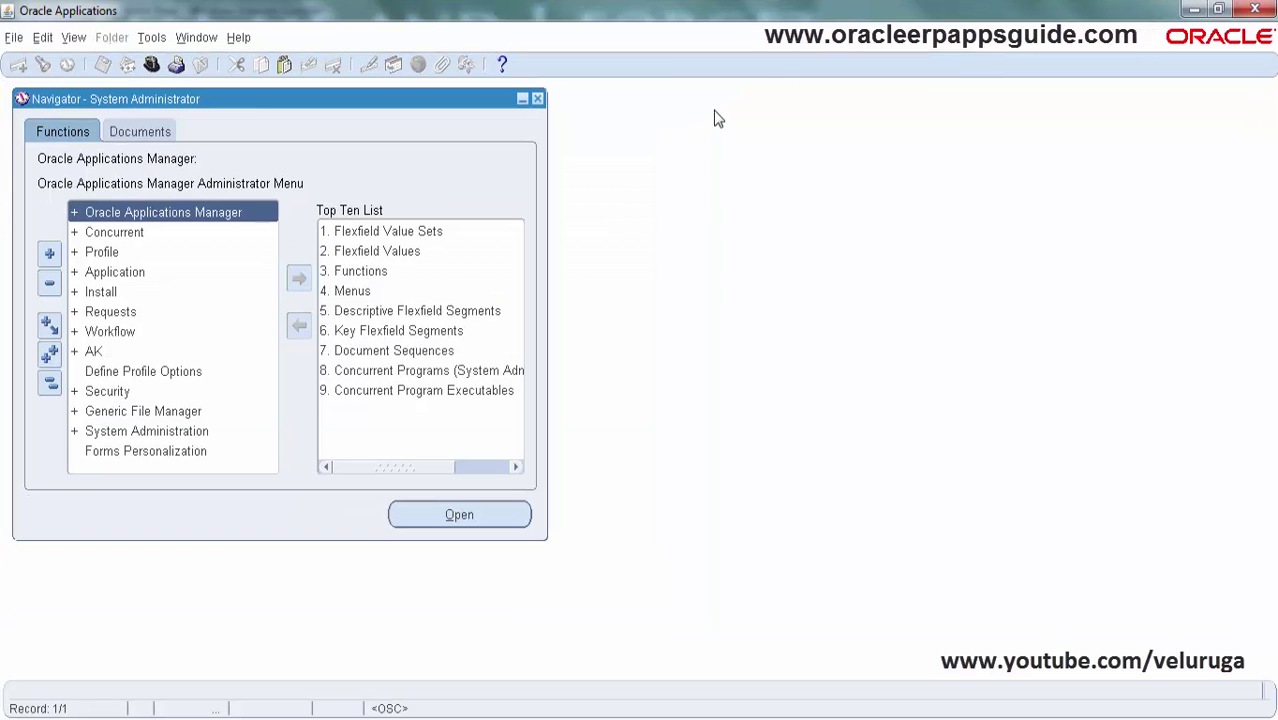
# Switch to the Payables, Vision Operations (USA) responsibility.
pyautogui.click(152, 64)
pyautogui.write('p%')
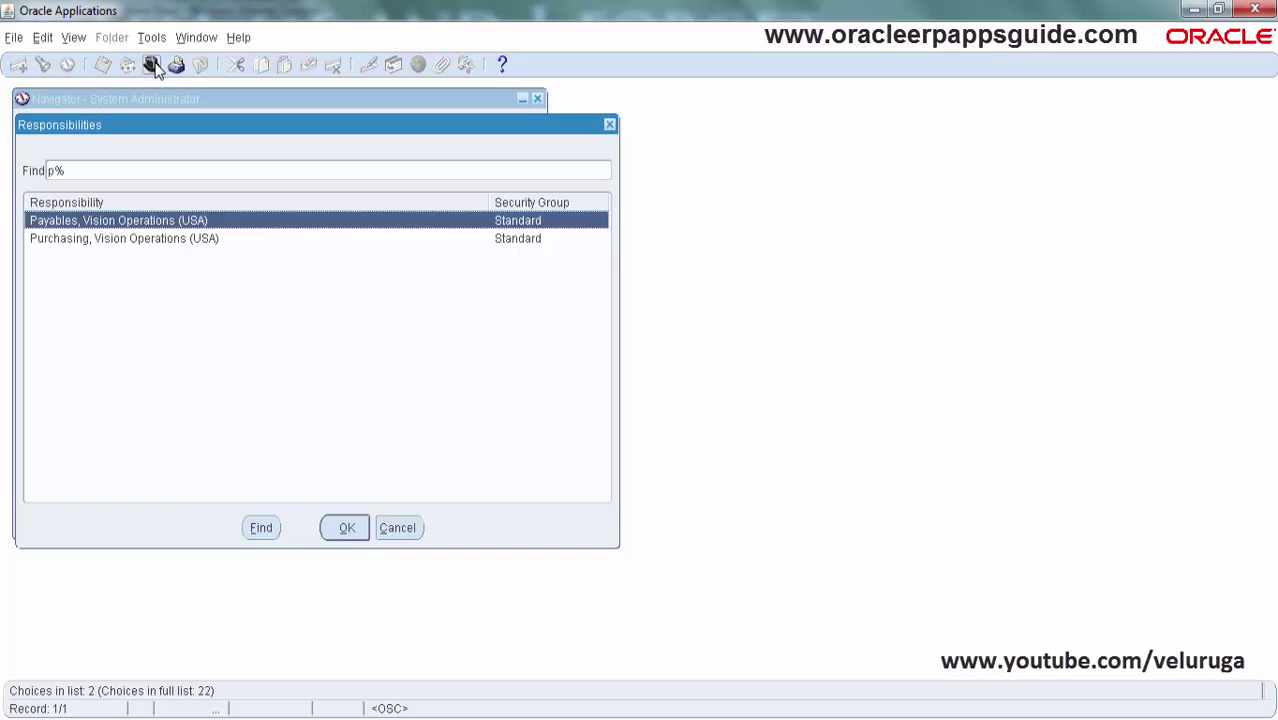
pyautogui.press('Return')
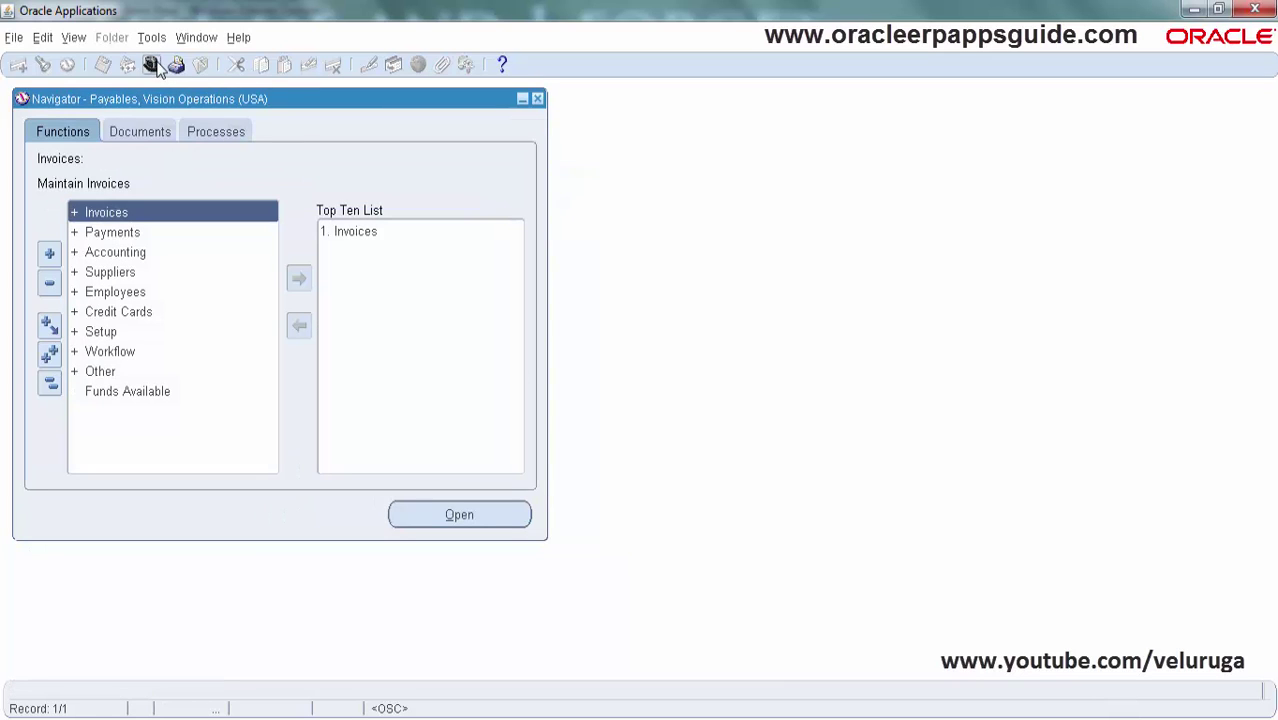
# Open Invoices and launch Help > Diagnostics > Custom Code > Personalize.
pyautogui.doubleClick(389, 231)
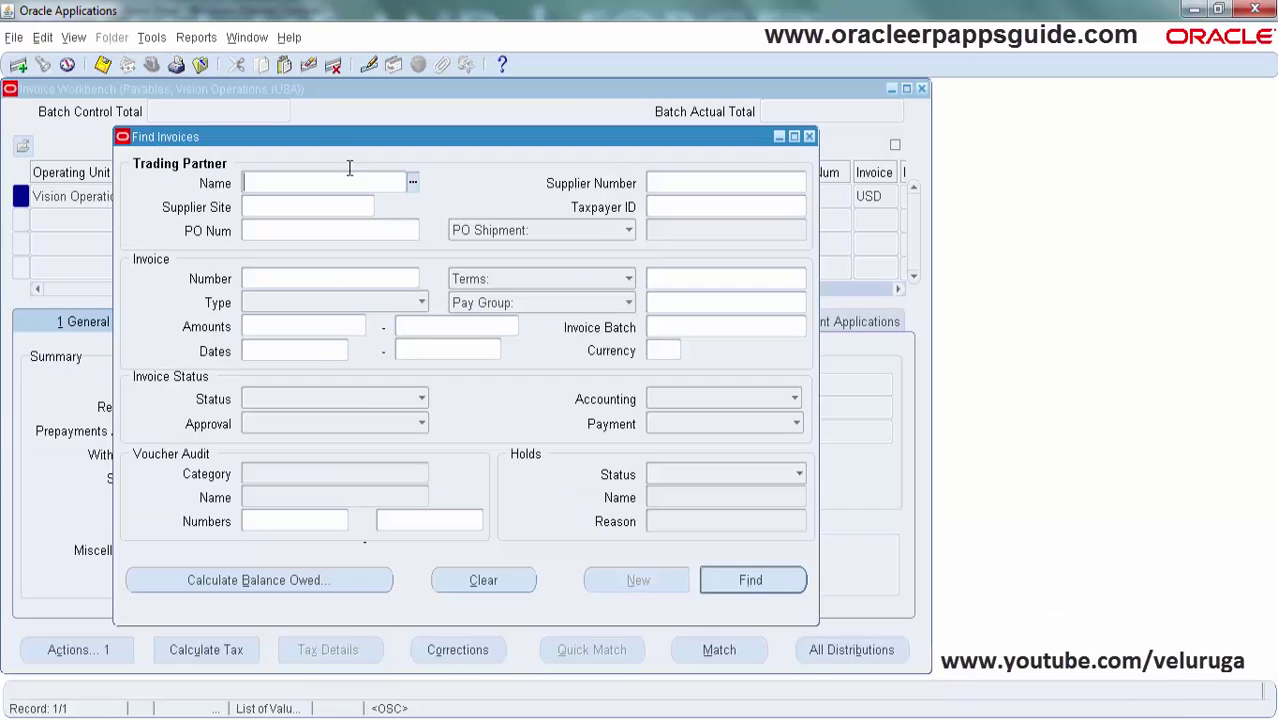
pyautogui.click(289, 38)
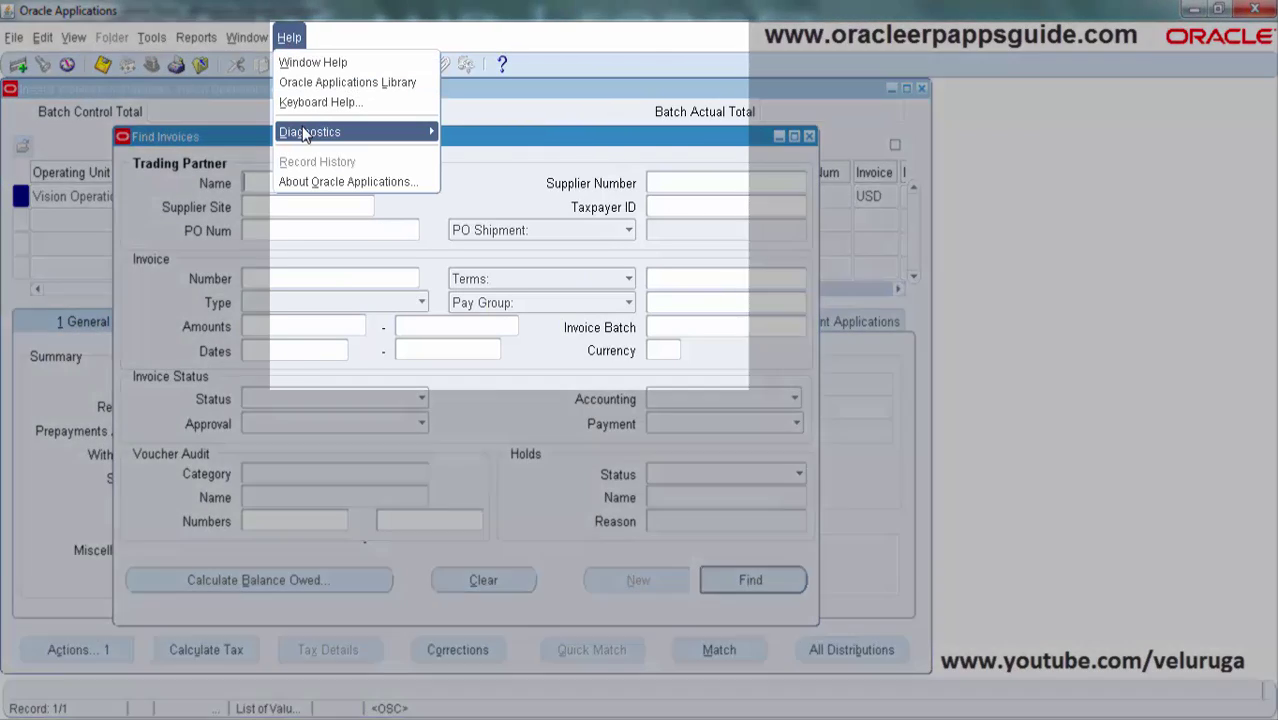
pyautogui.moveTo(305, 135)
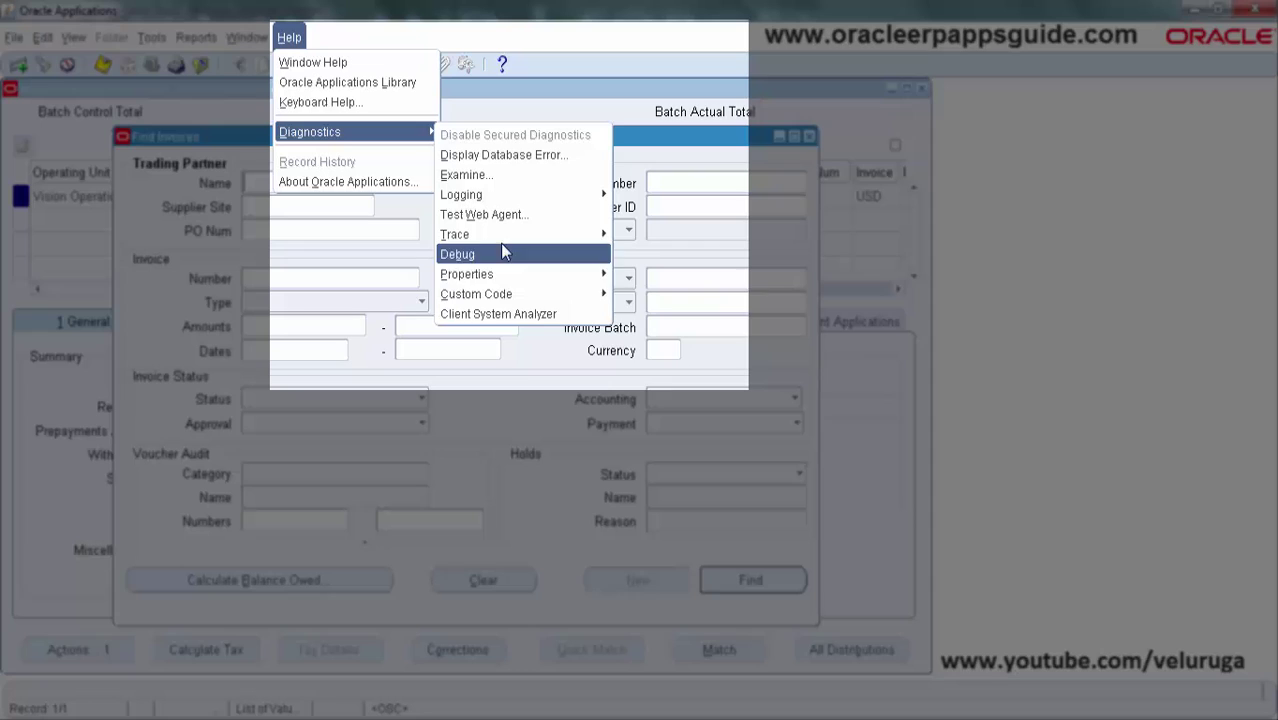
pyautogui.moveTo(505, 298)
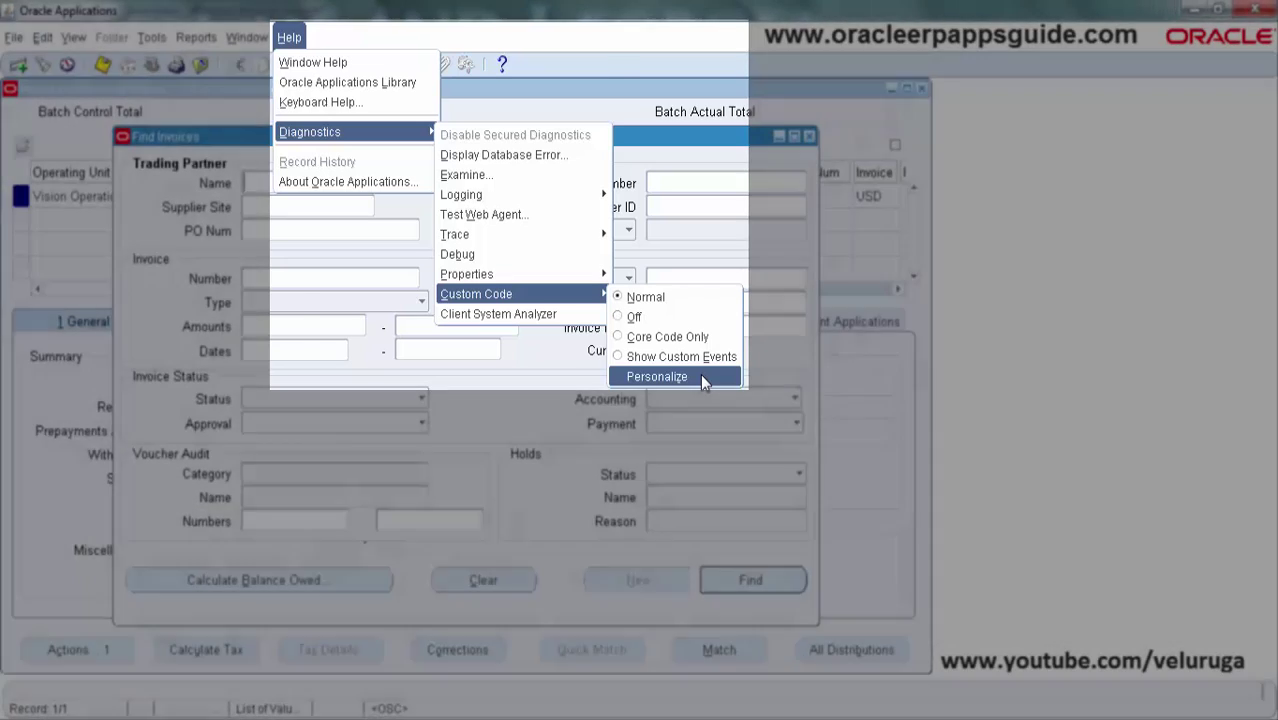
pyautogui.click(701, 376)
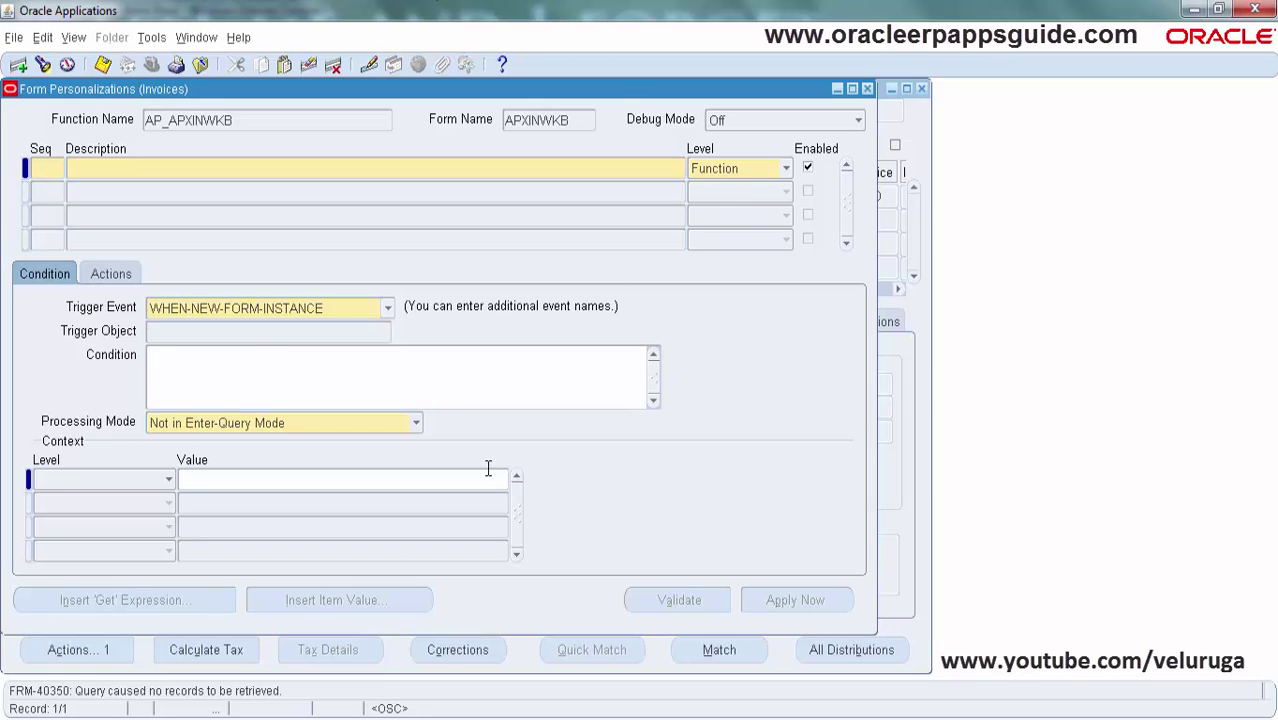
# Review the Actions and Condition tabs, then close Form Personalizations, Find Invoices and Invoice Workbench.
pyautogui.click(98, 279)
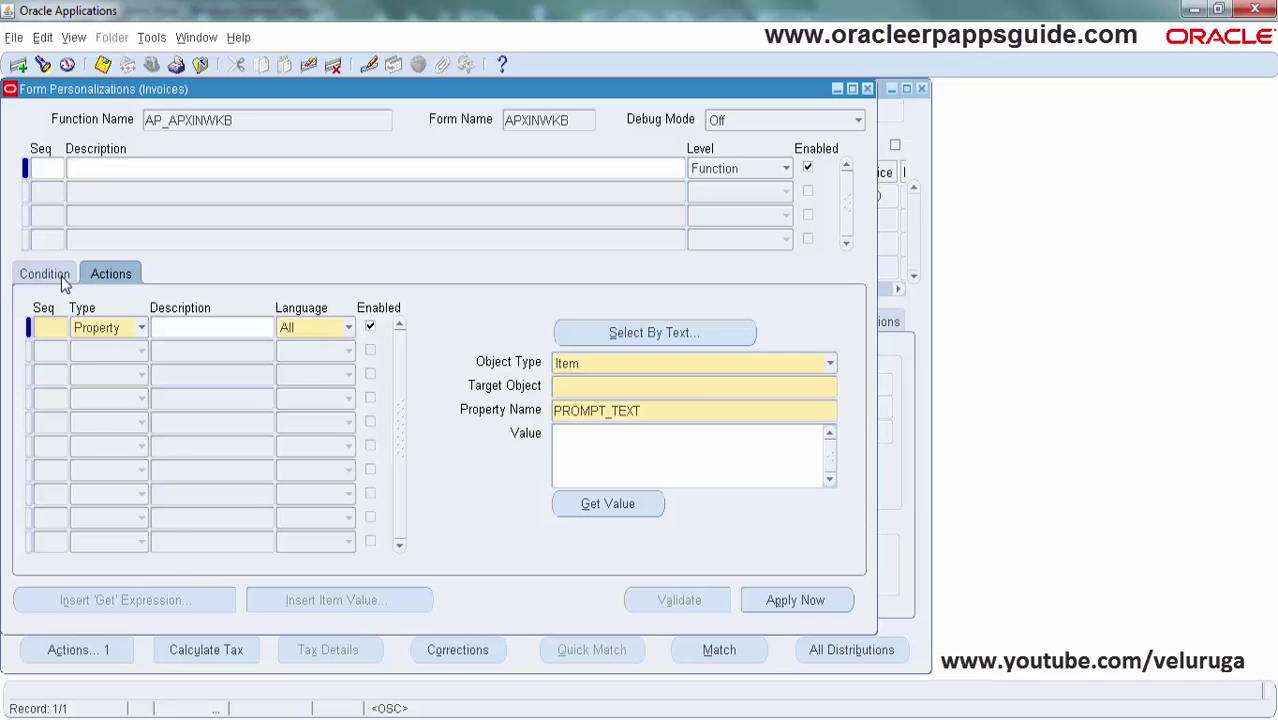
pyautogui.click(45, 274)
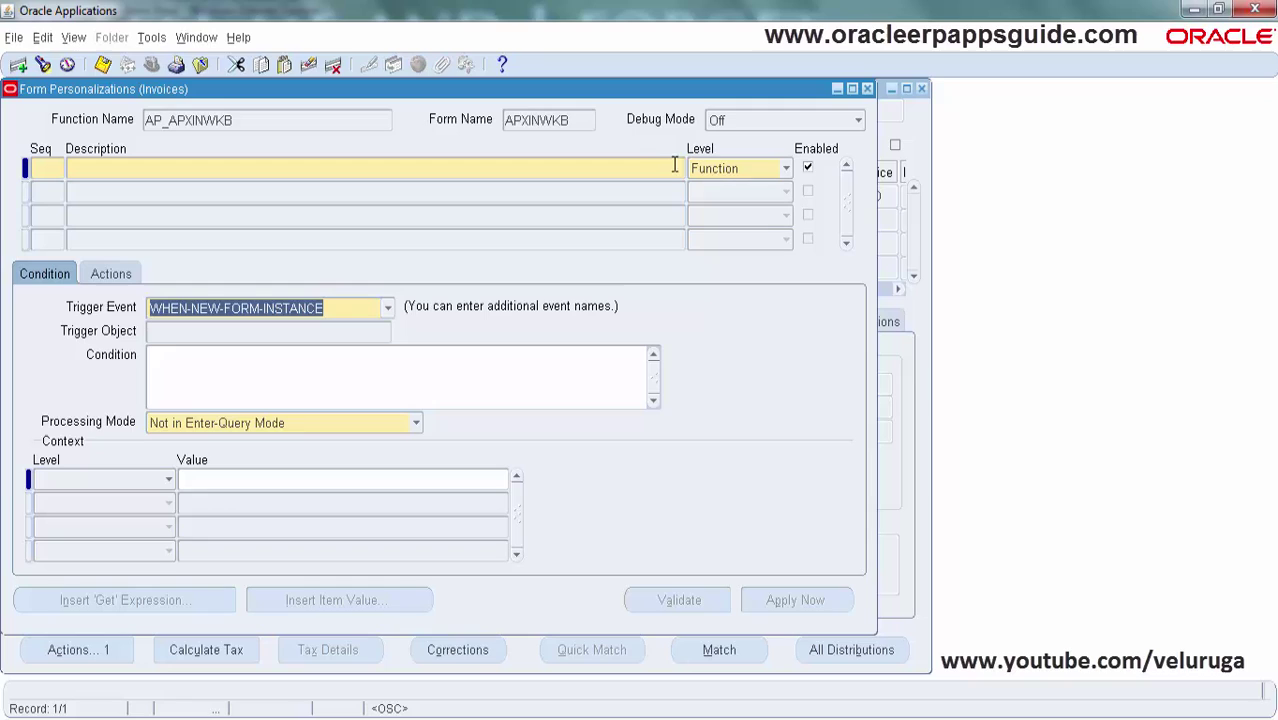
pyautogui.click(868, 89)
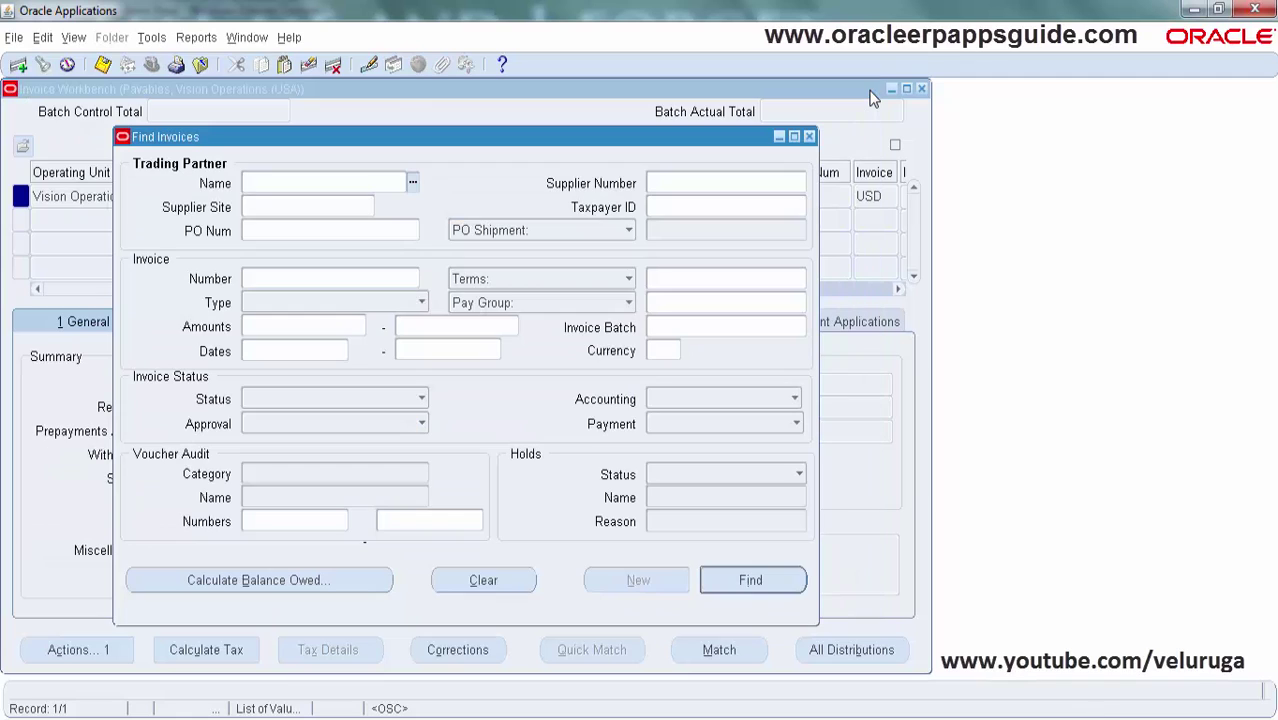
pyautogui.click(810, 136)
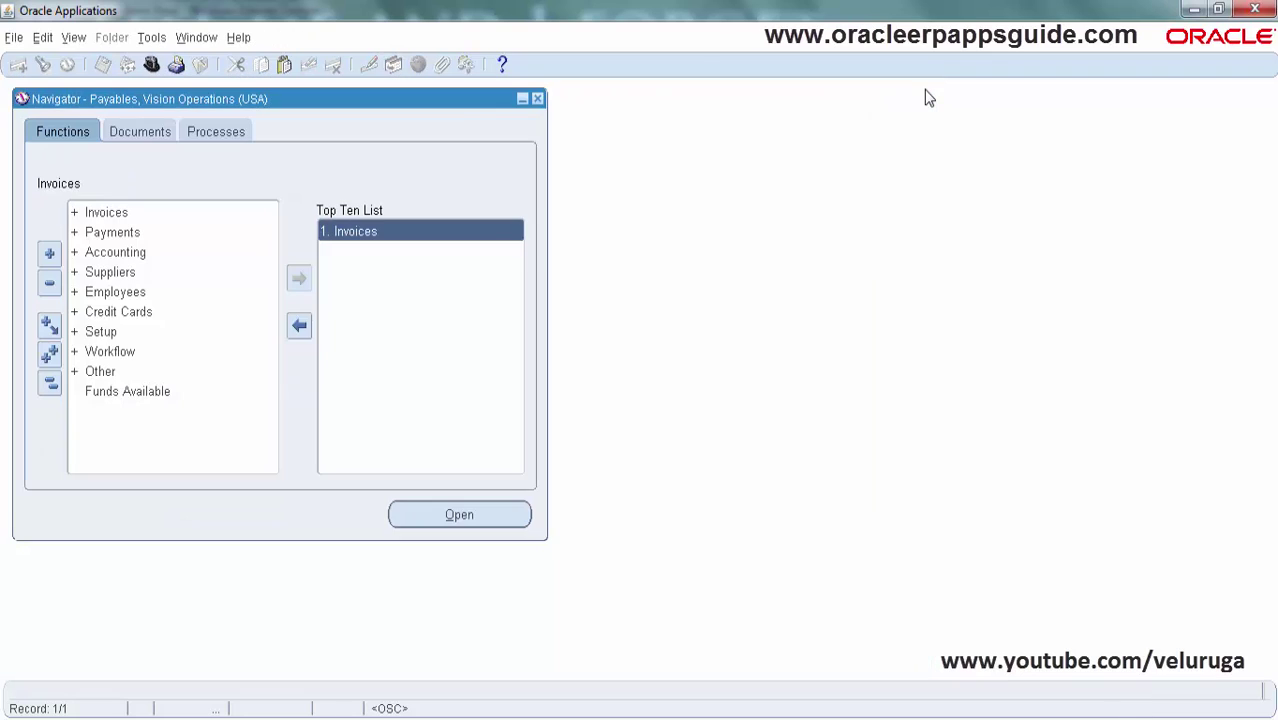
pyautogui.click(922, 89)
# Switch to System Administrator and open Profile > System values.
pyautogui.click(151, 65)
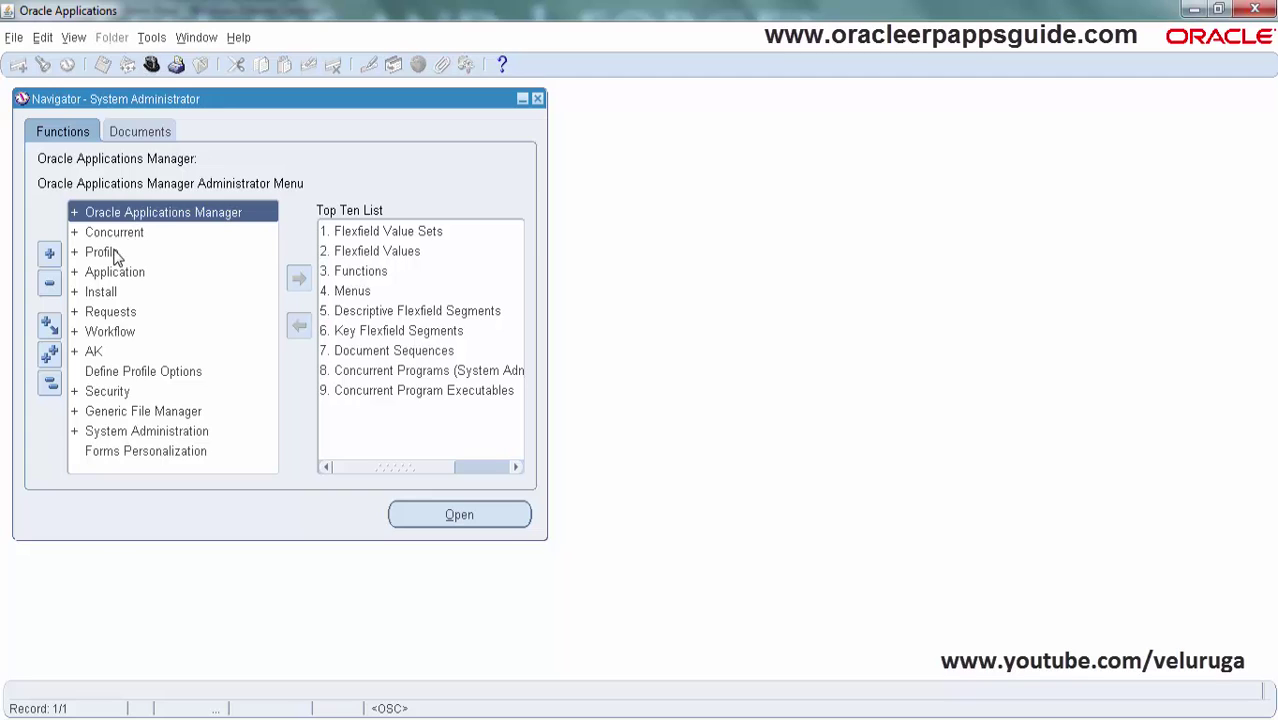
pyautogui.doubleClick(113, 253)
pyautogui.click(117, 270)
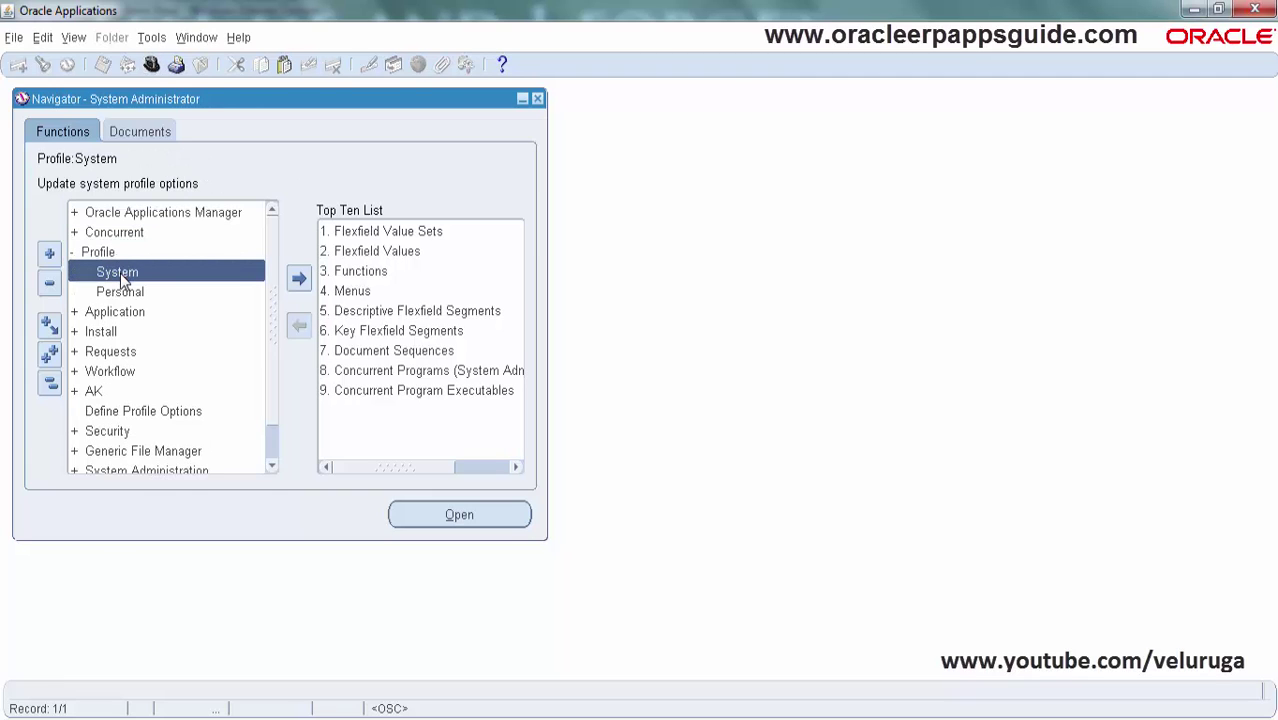
pyautogui.doubleClick(120, 273)
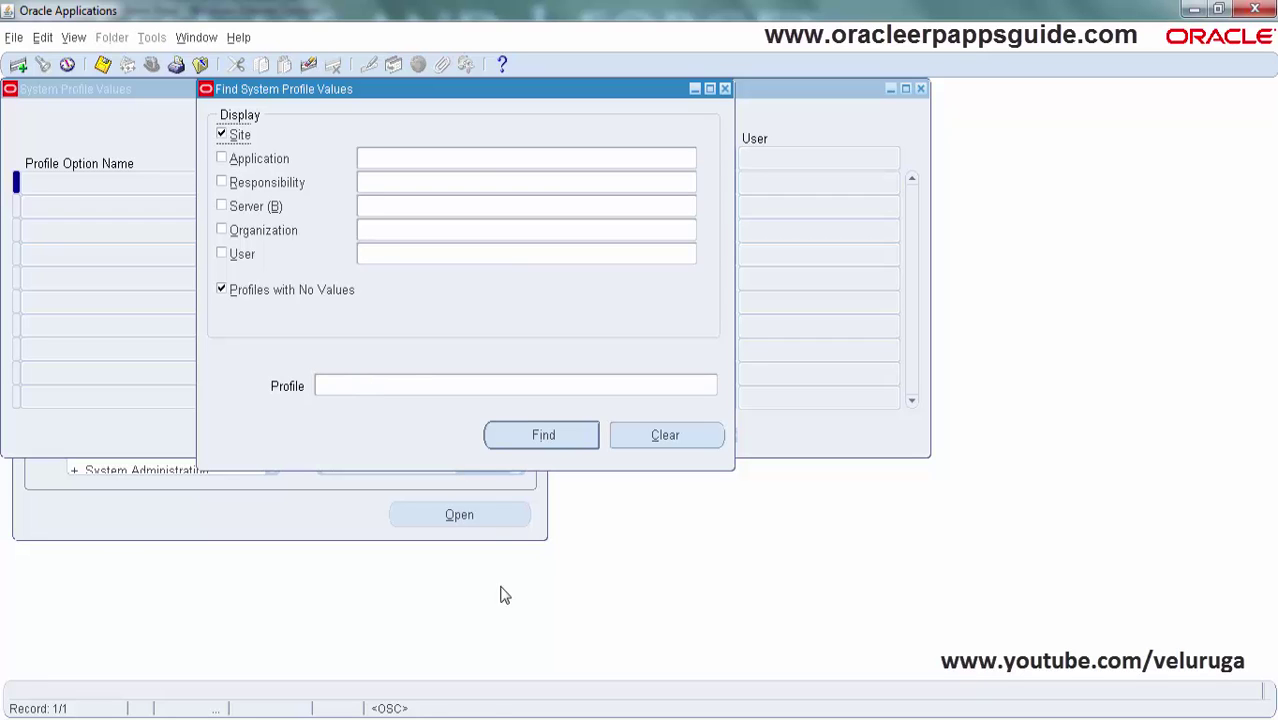
# Find FND: Enable Industry Editing and set its Site value to Yes.
pyautogui.click(713, 509)
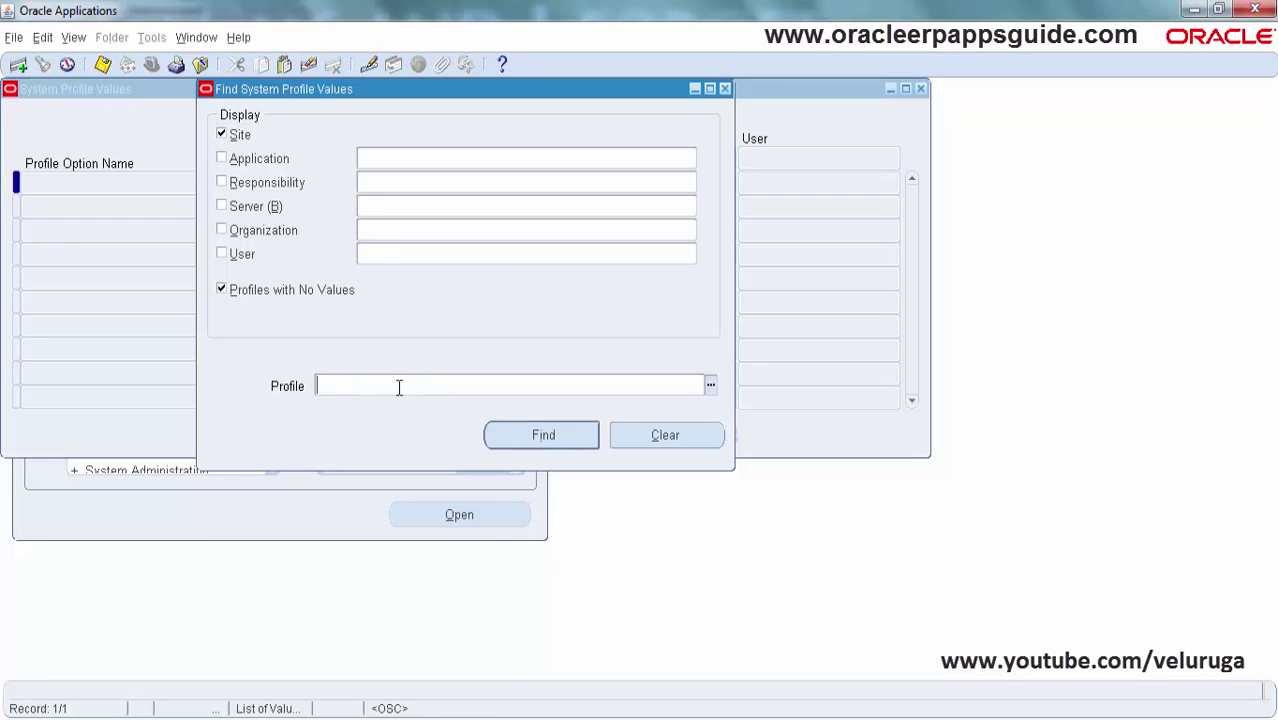
pyautogui.write('FND: Enable Industry Editing')
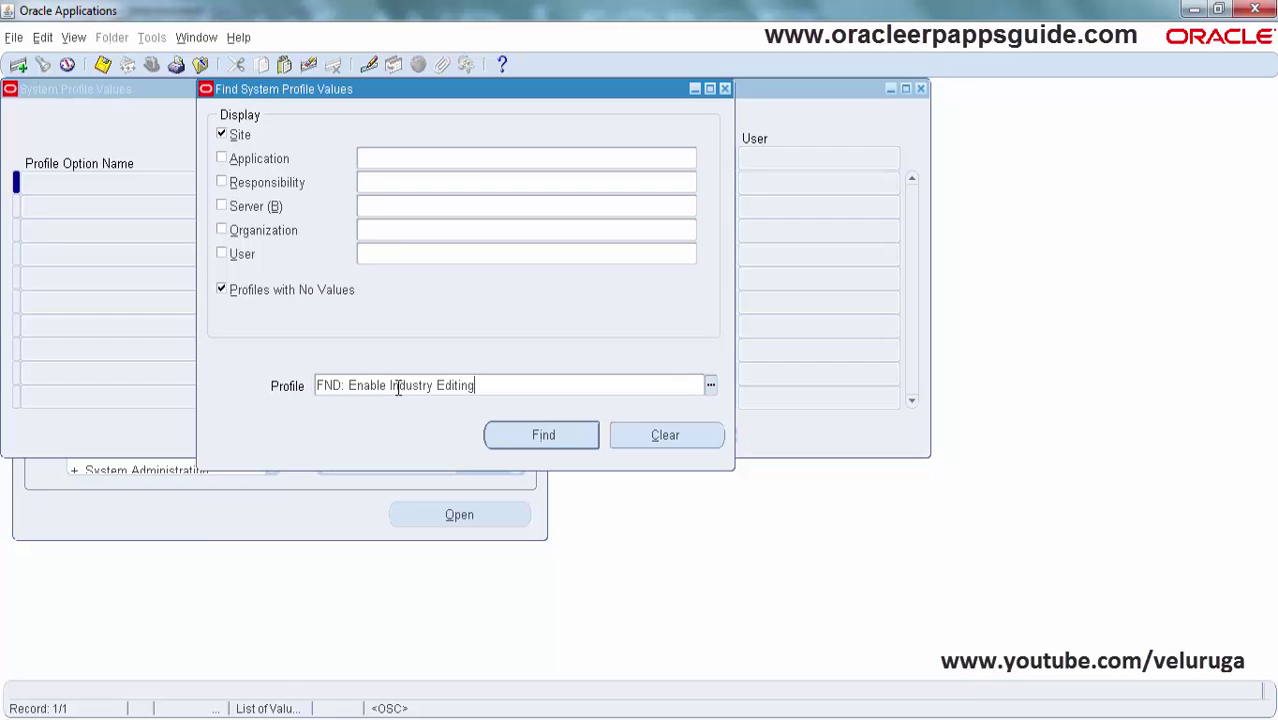
pyautogui.click(546, 436)
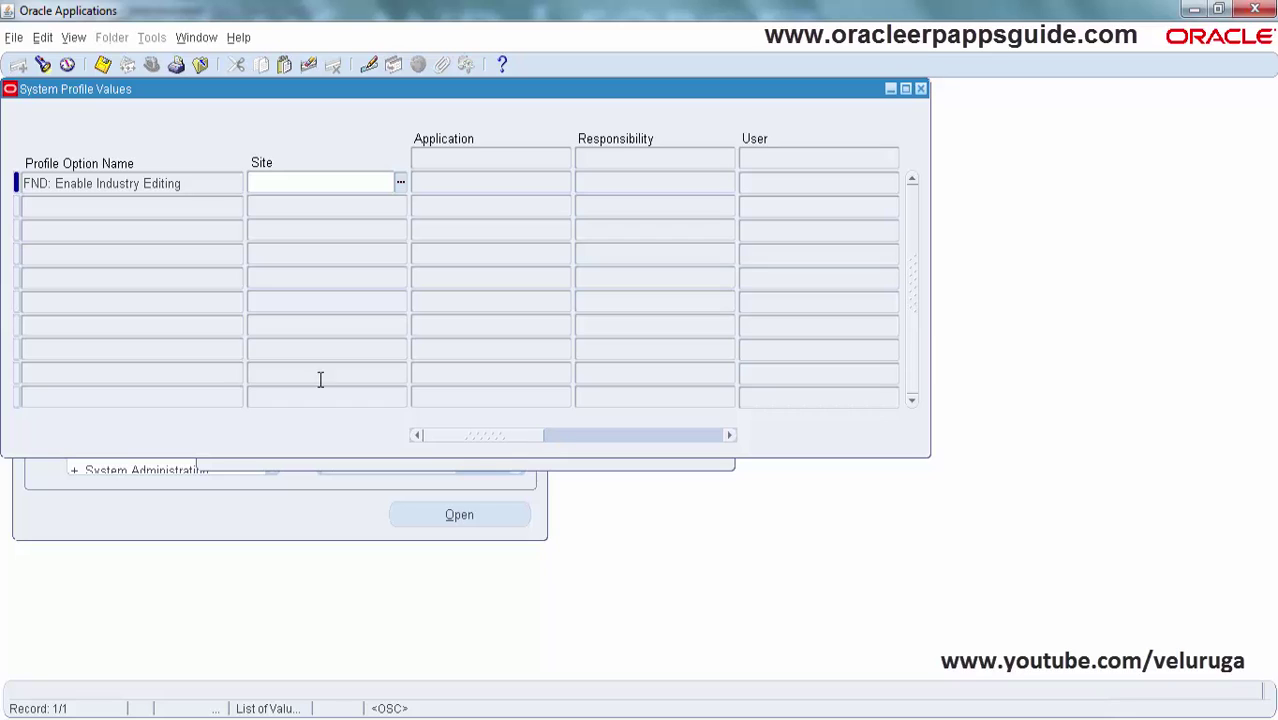
pyautogui.click(401, 190)
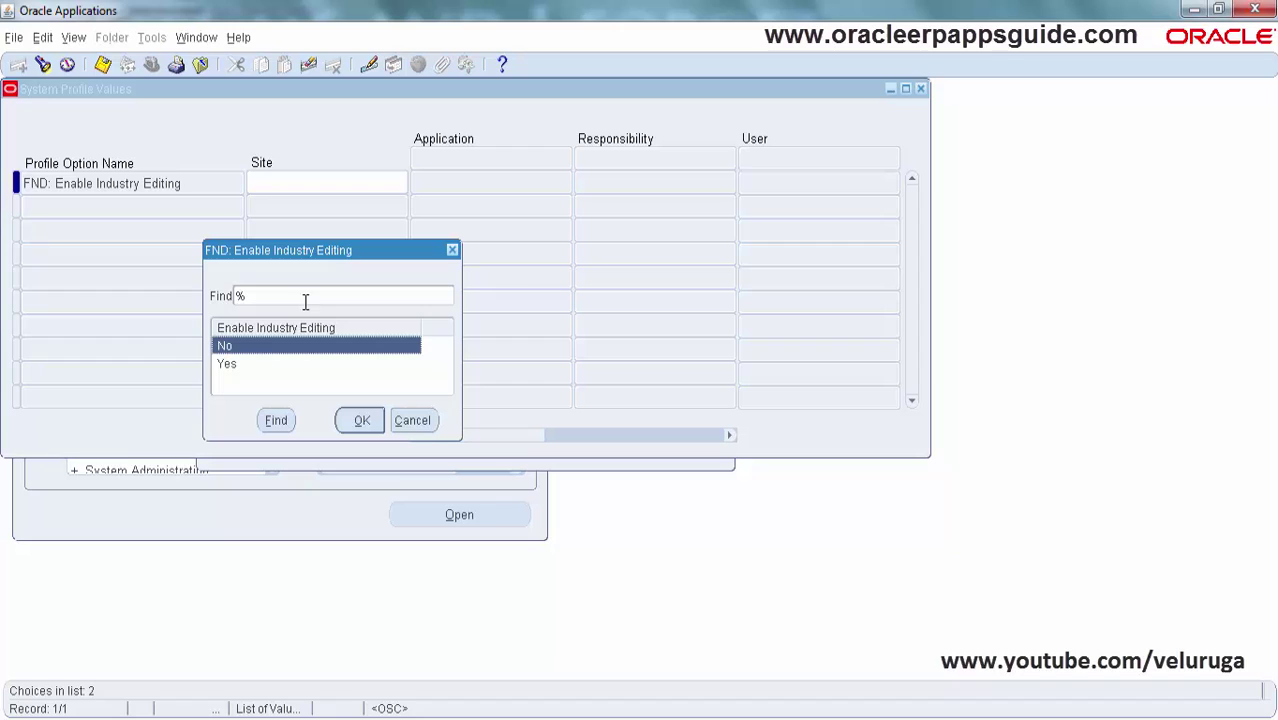
pyautogui.doubleClick(242, 362)
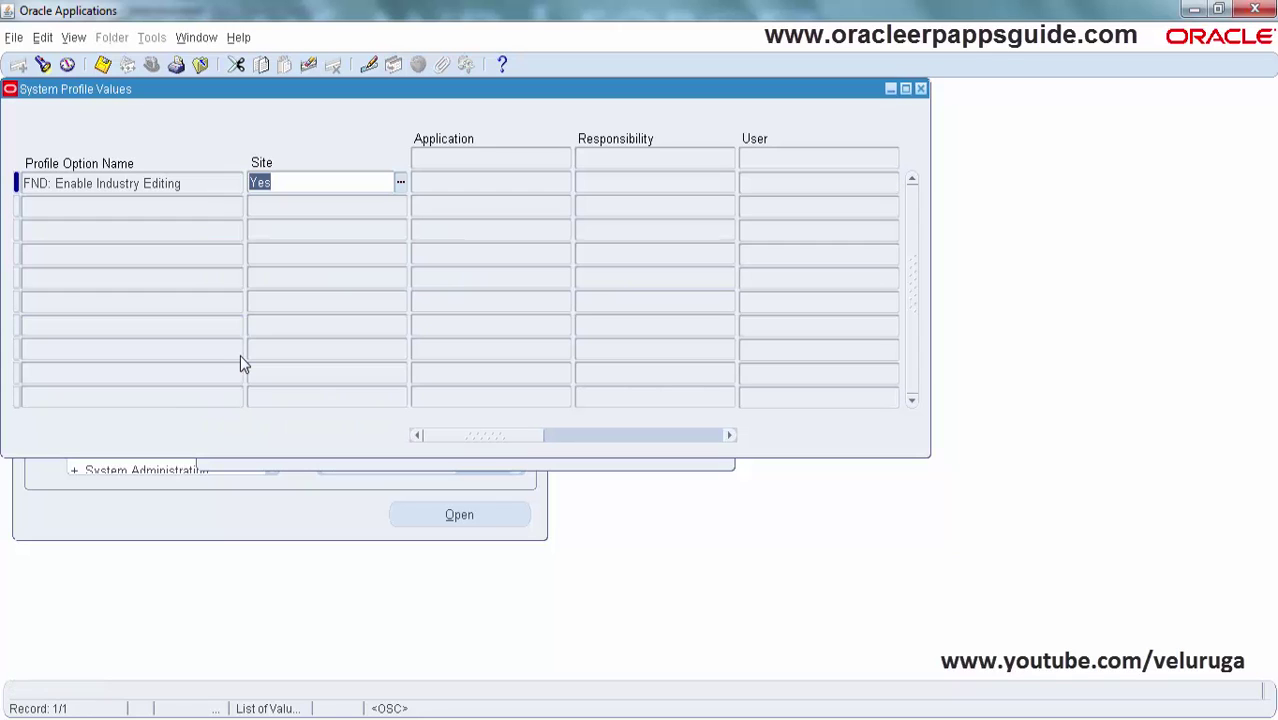
# Save the Yes site value for FND: Enable Industry Editing.
pyautogui.click(103, 65)
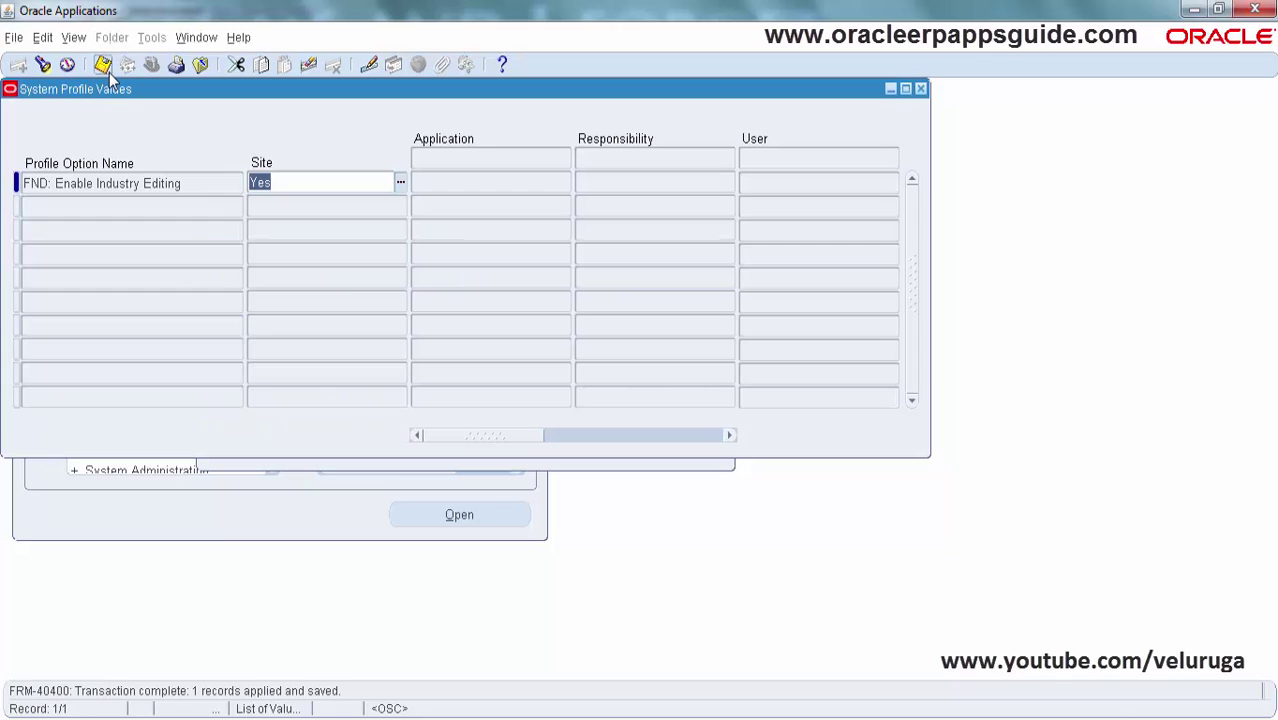
pyautogui.click(203, 194)
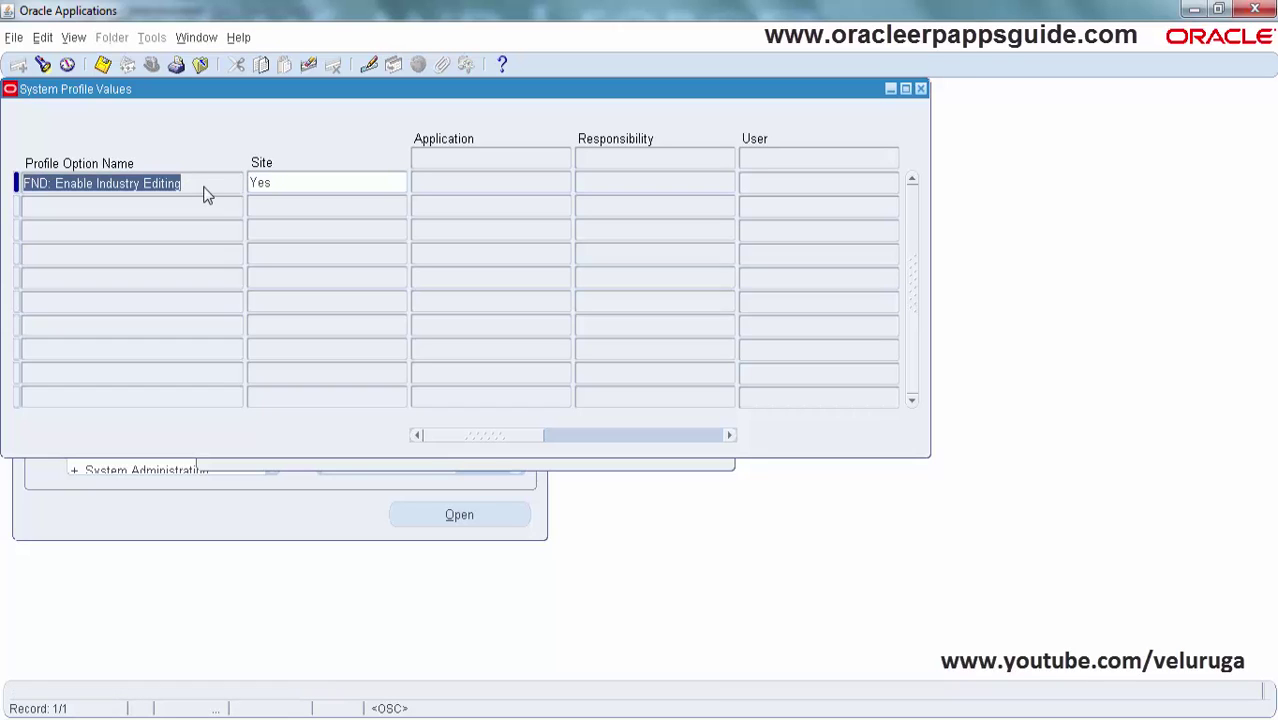